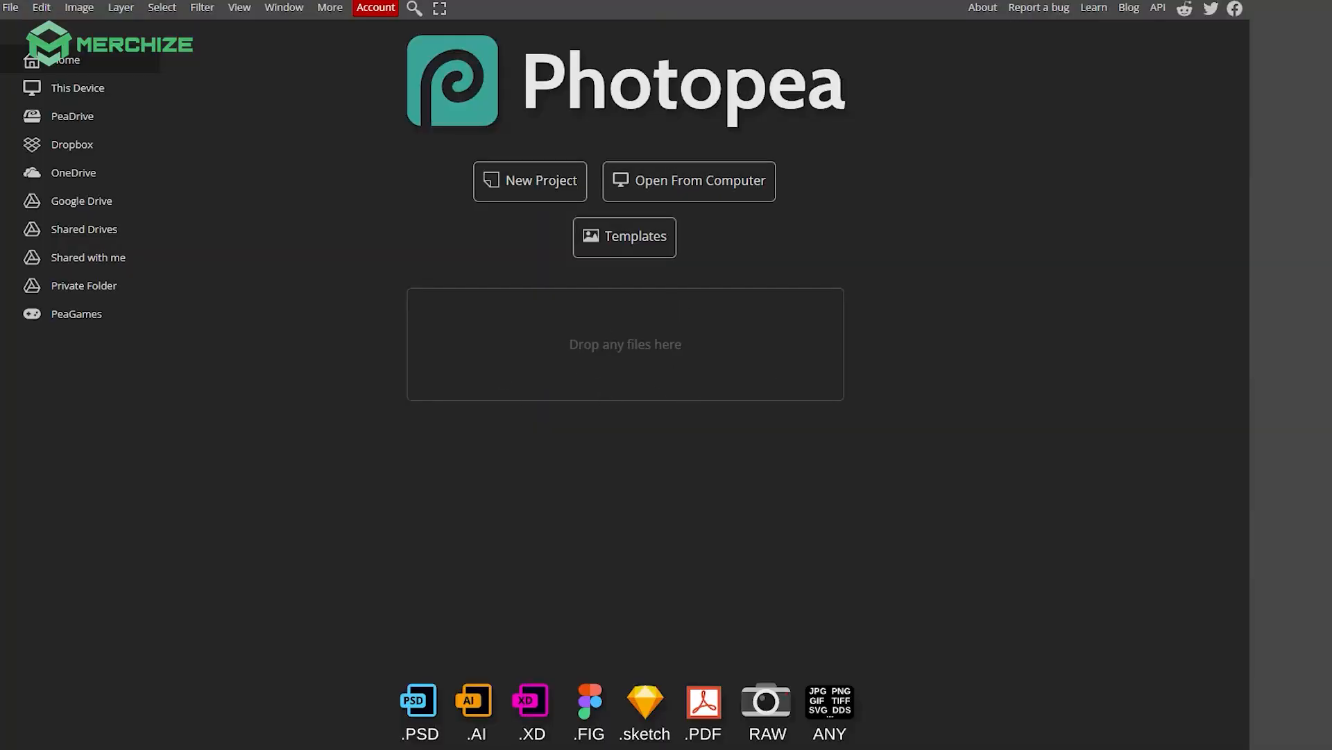
Load the MWFA Acrylic and Wood Framed Wall Art template file for editing
drag(1249, 333, 601, 331)
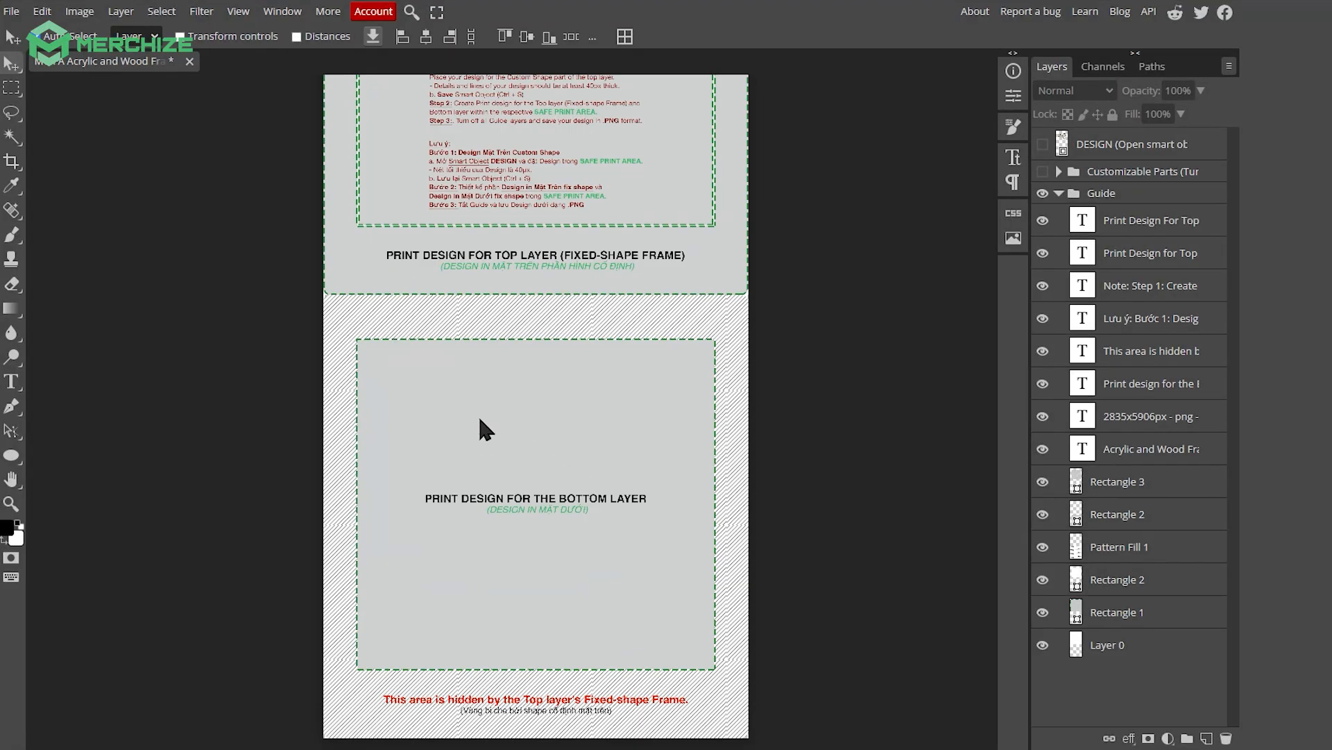
Toggle the visibility of the Rectangle 2 guide above Pattern Fill 1 to examine the bottom-layer print area
scroll(486, 430, up, 2)
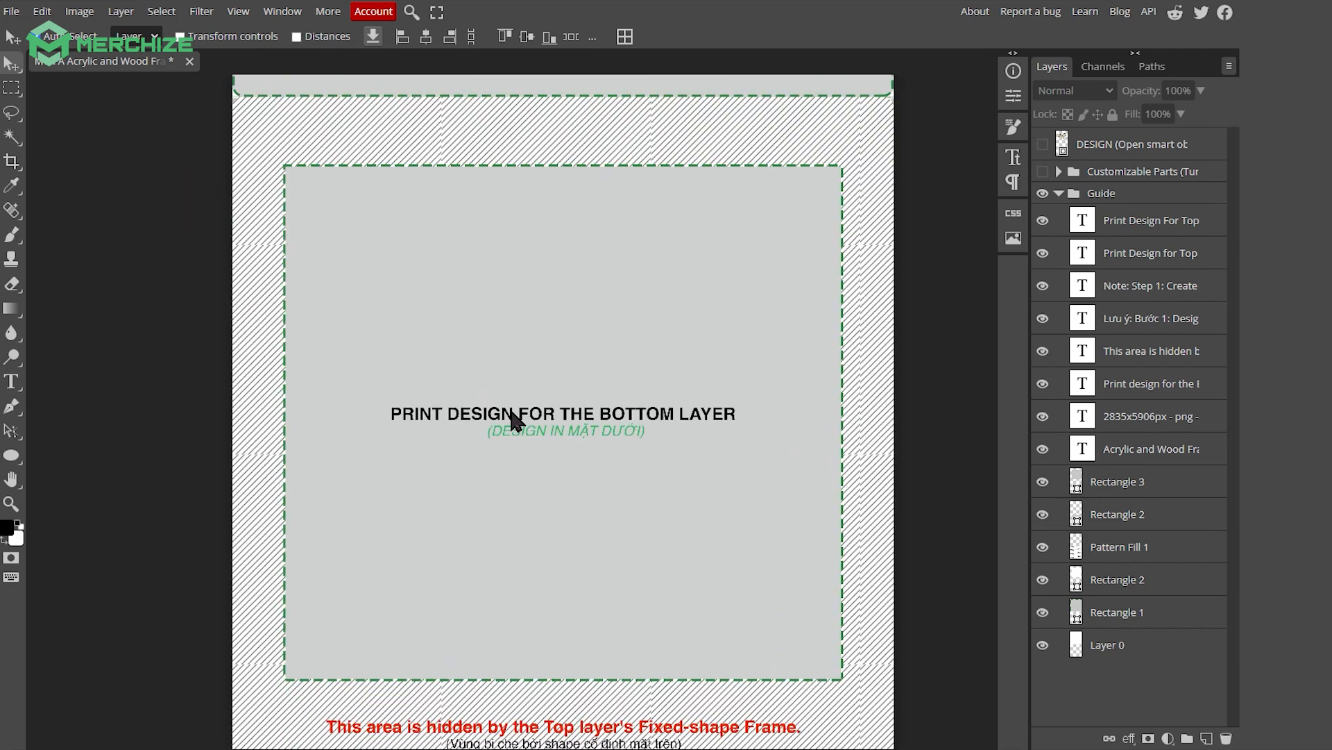
click(1044, 514)
click(1043, 515)
click(1044, 514)
click(1044, 514)
click(1044, 514)
click(1044, 515)
Toggle the visibility of the Rectangle 3 guide to examine the custom-shape print area of the top layer
scroll(756, 431, up, 5)
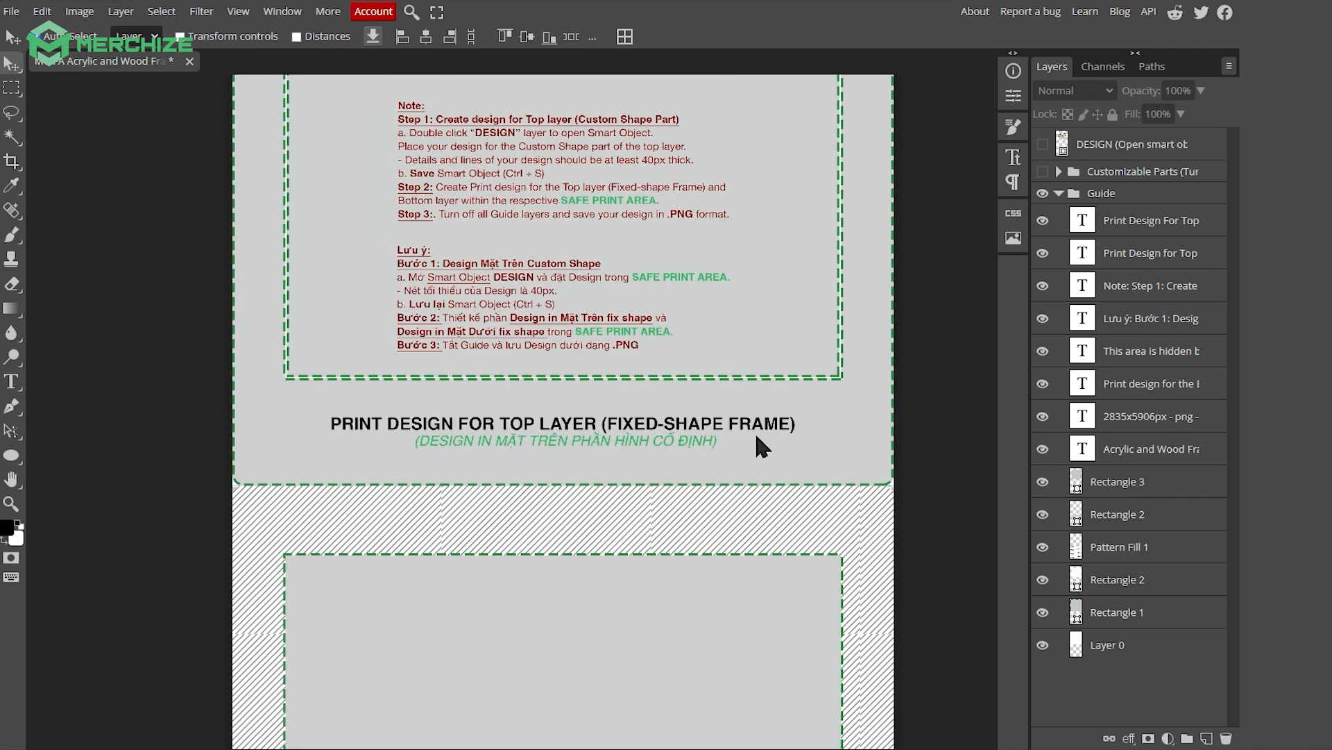
click(1043, 482)
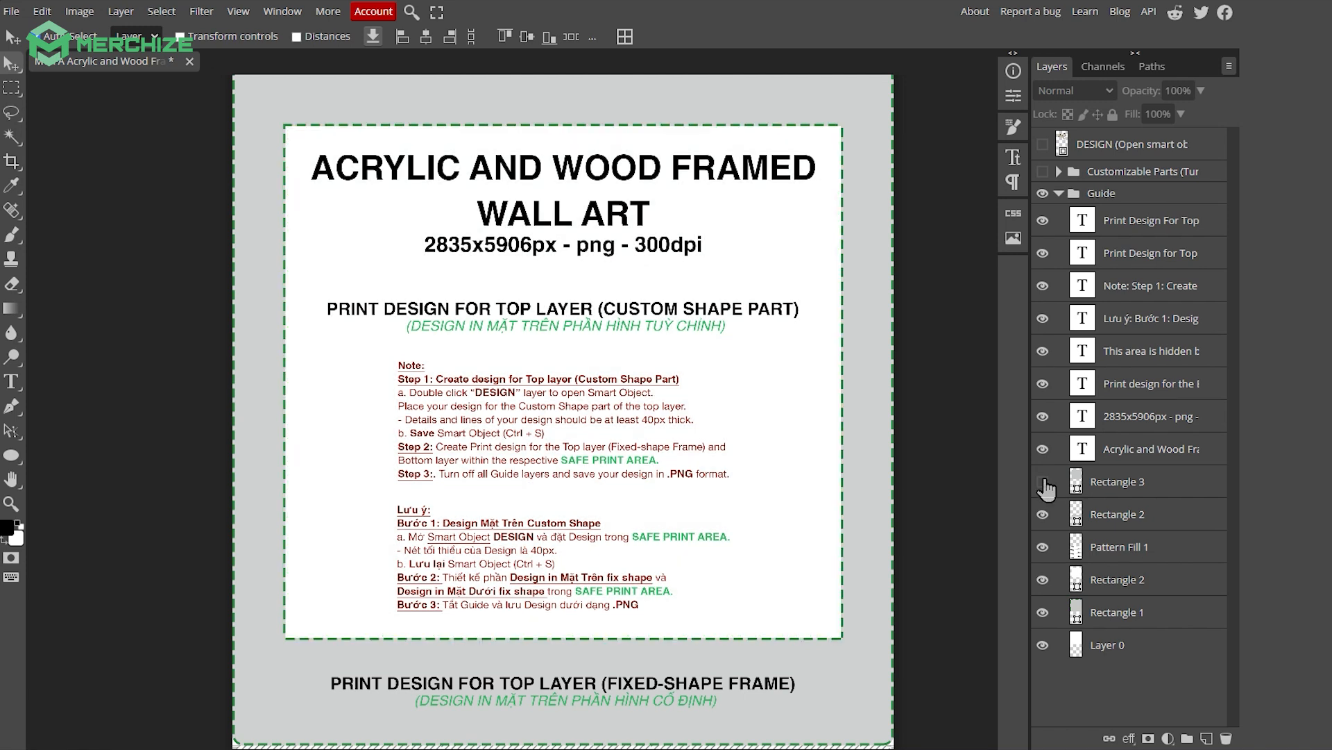
click(1044, 481)
click(1043, 482)
click(1044, 482)
click(1044, 482)
click(1044, 482)
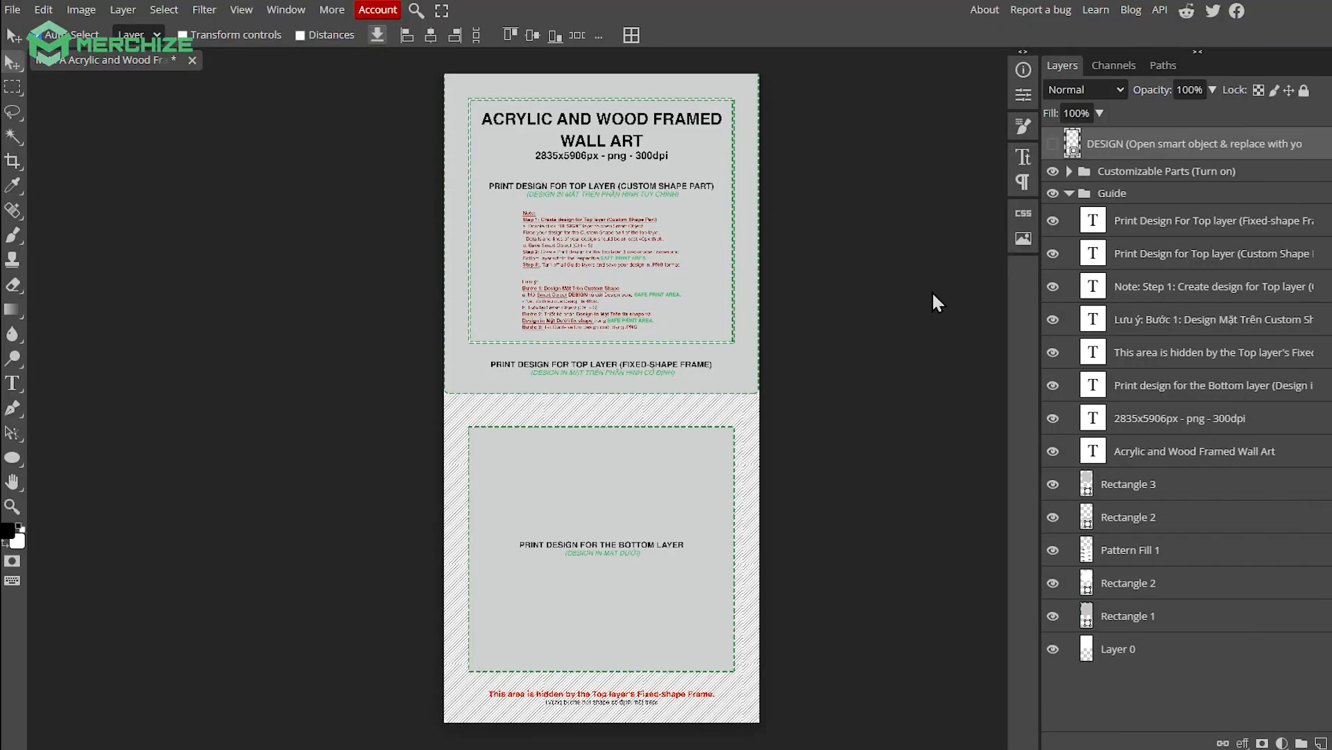
Toggle the visibility of the Rectangle 1 guide to examine the fixed-shape frame area of the top layer
drag(933, 293, 856, 286)
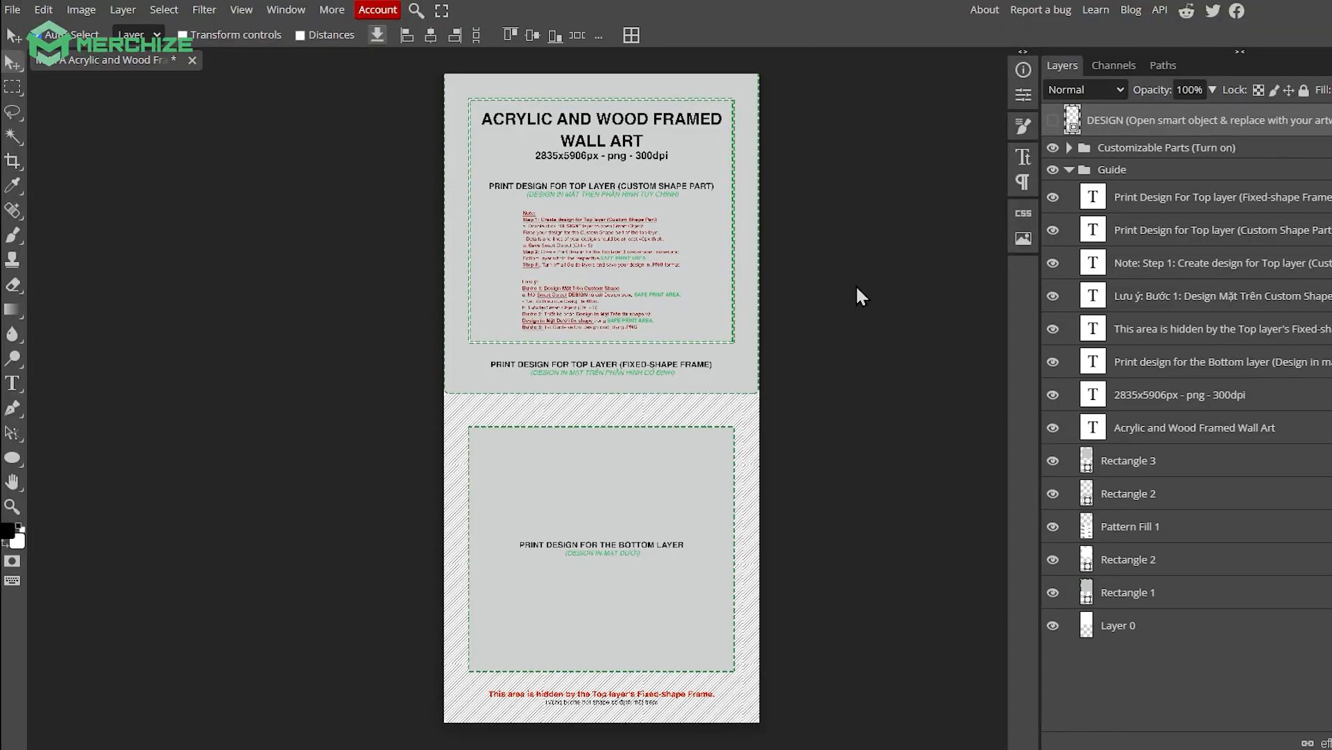
scroll(629, 256, up, 3)
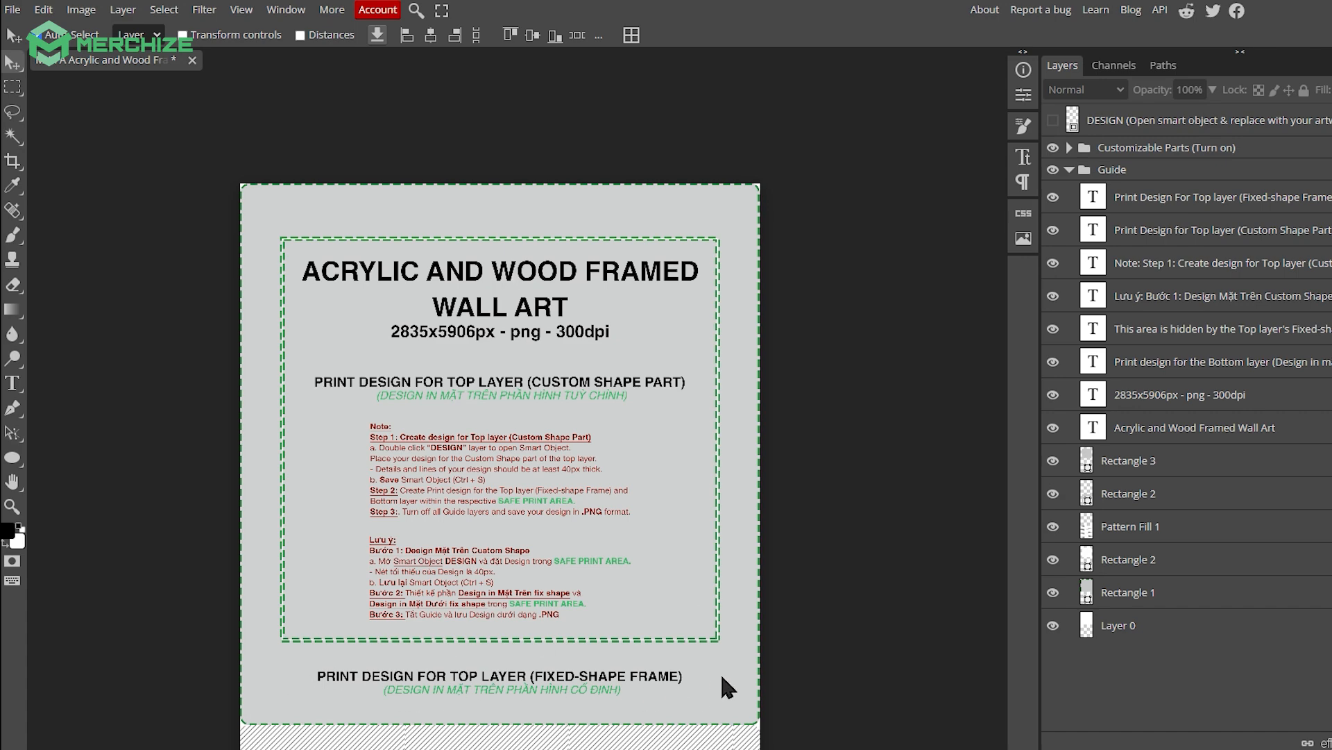
click(1053, 593)
click(1052, 594)
click(1053, 594)
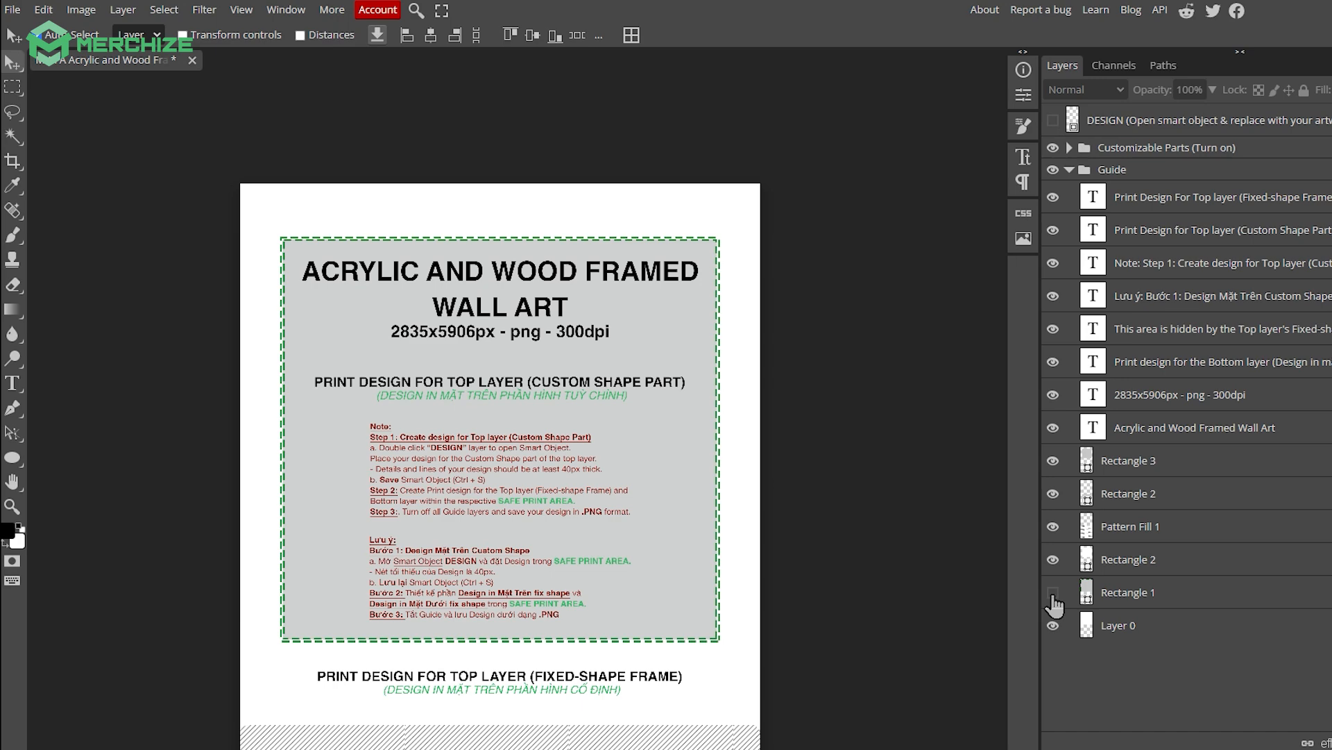
click(1052, 593)
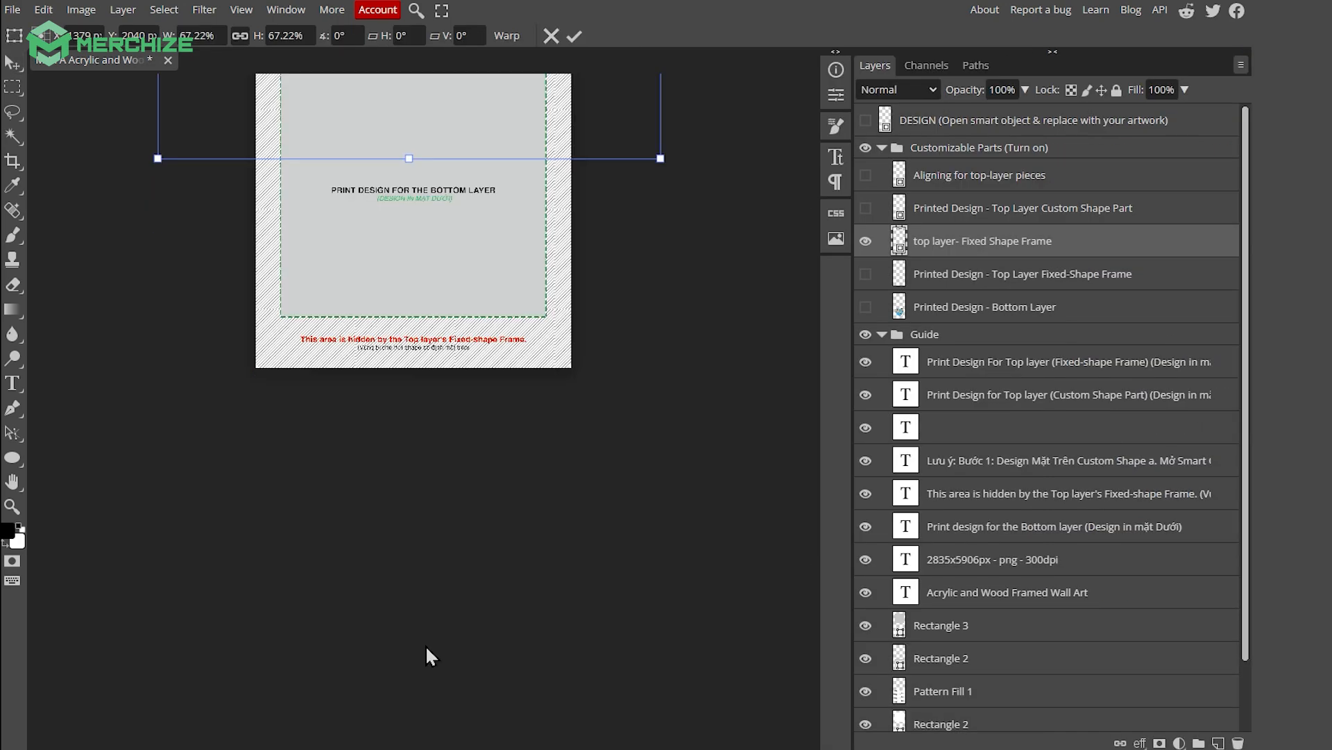
Scale the top layer- Fixed Shape Frame text artwork to 95.28%, place it over the top frame area and nudge it 12 px left
drag(430, 648, 410, 733)
drag(428, 535, 425, 538)
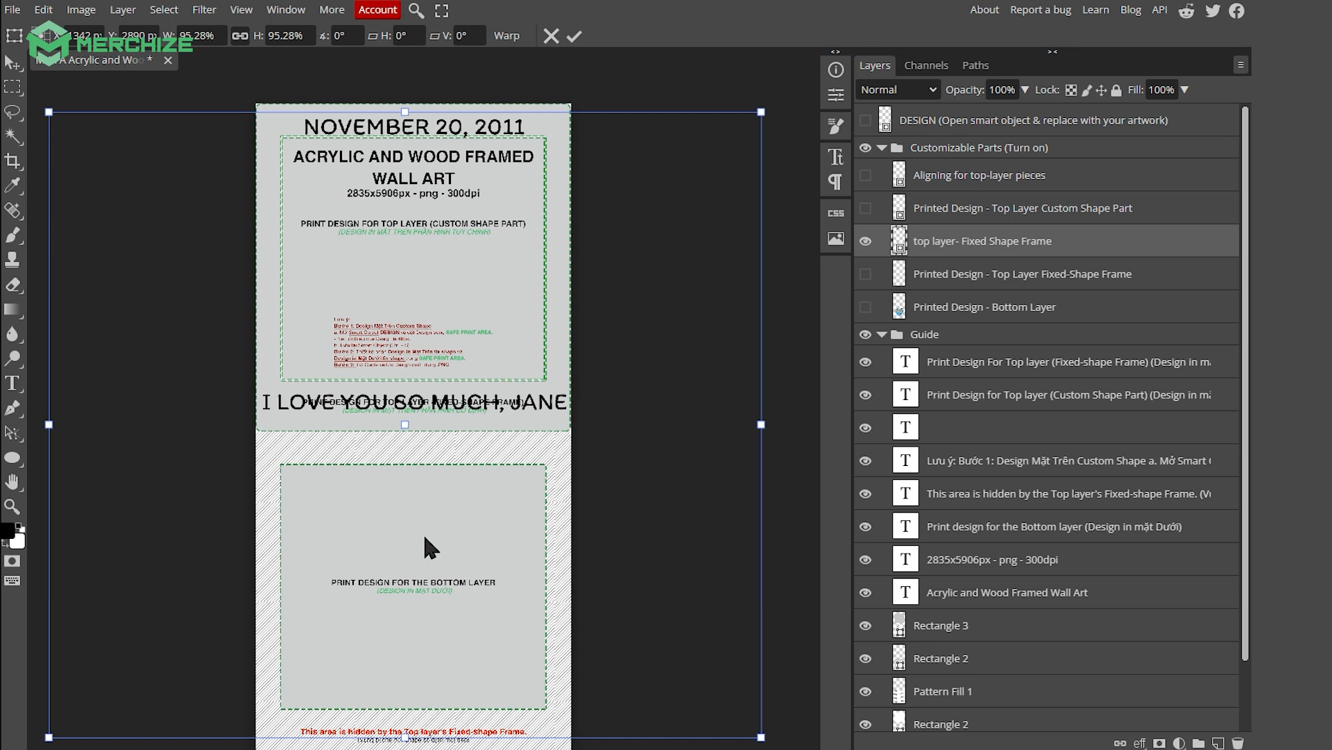
key(Left)
key(Left)
key(Left)
key(Left)
key(Left)
key(Left)
key(Left)
key(Left)
key(Left)
key(Left)
key(Left)
key(Left)
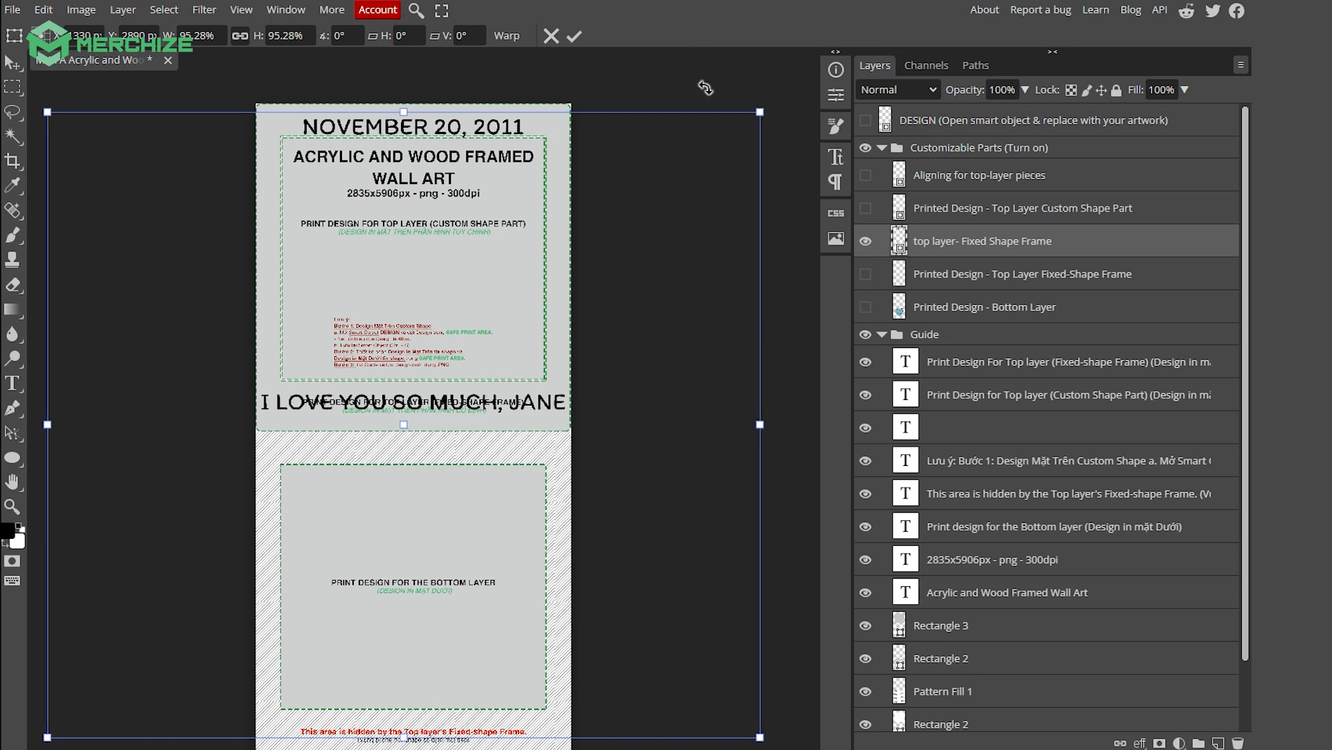
key(Return)
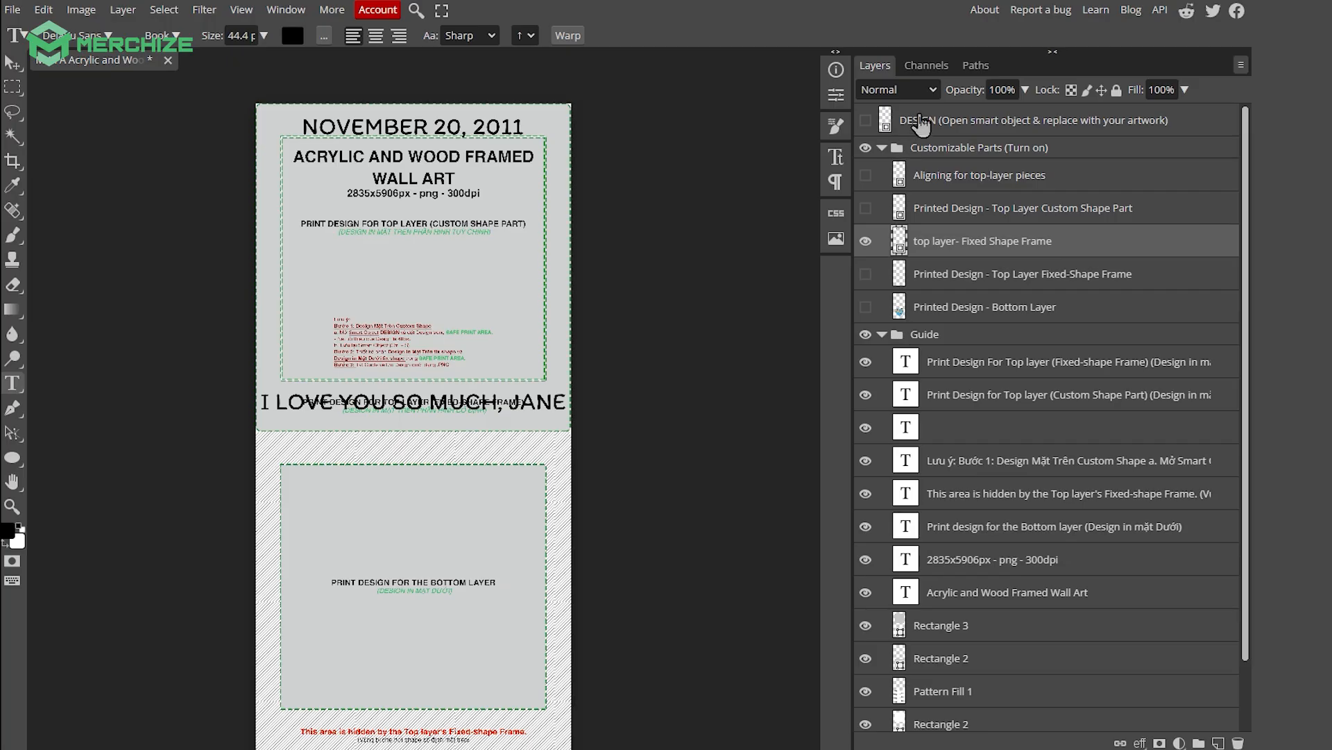
Open the DESIGN smart object and fit the Top layer - custom shape heart map within its canvas
click(909, 125)
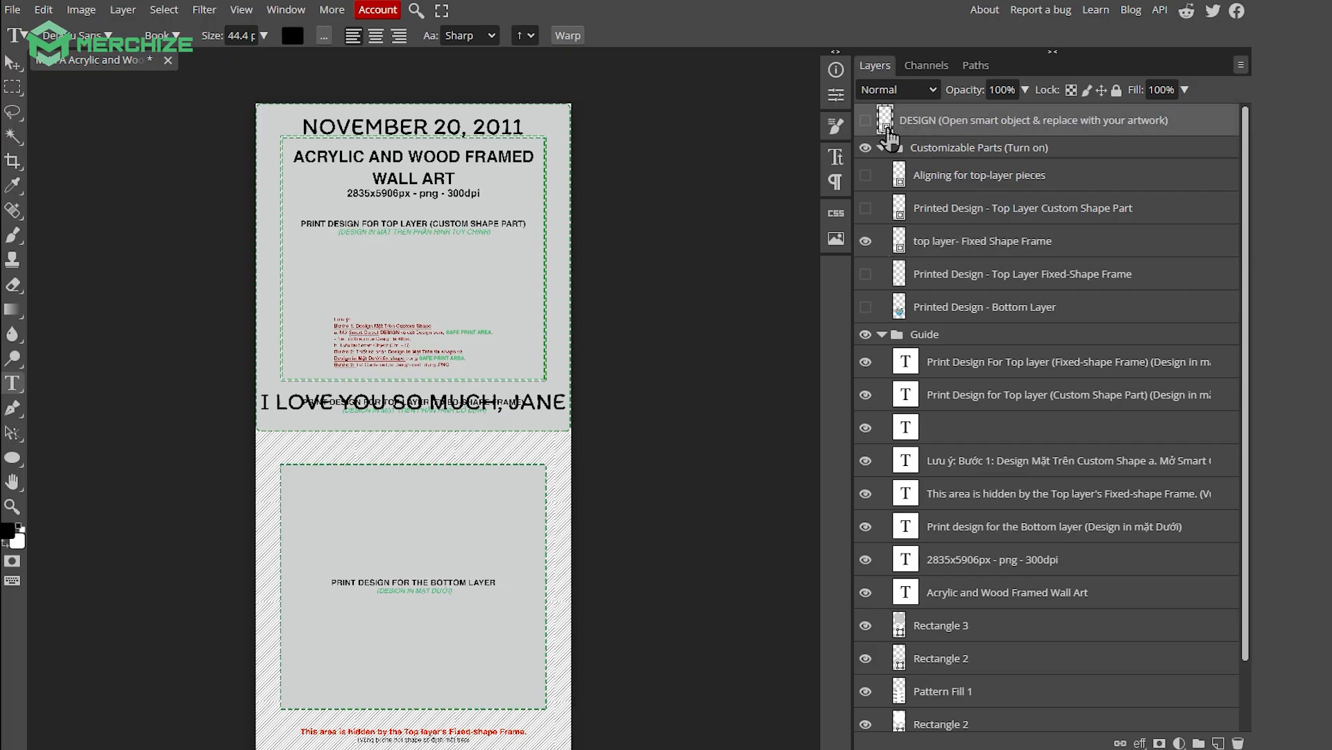
double_click(887, 128)
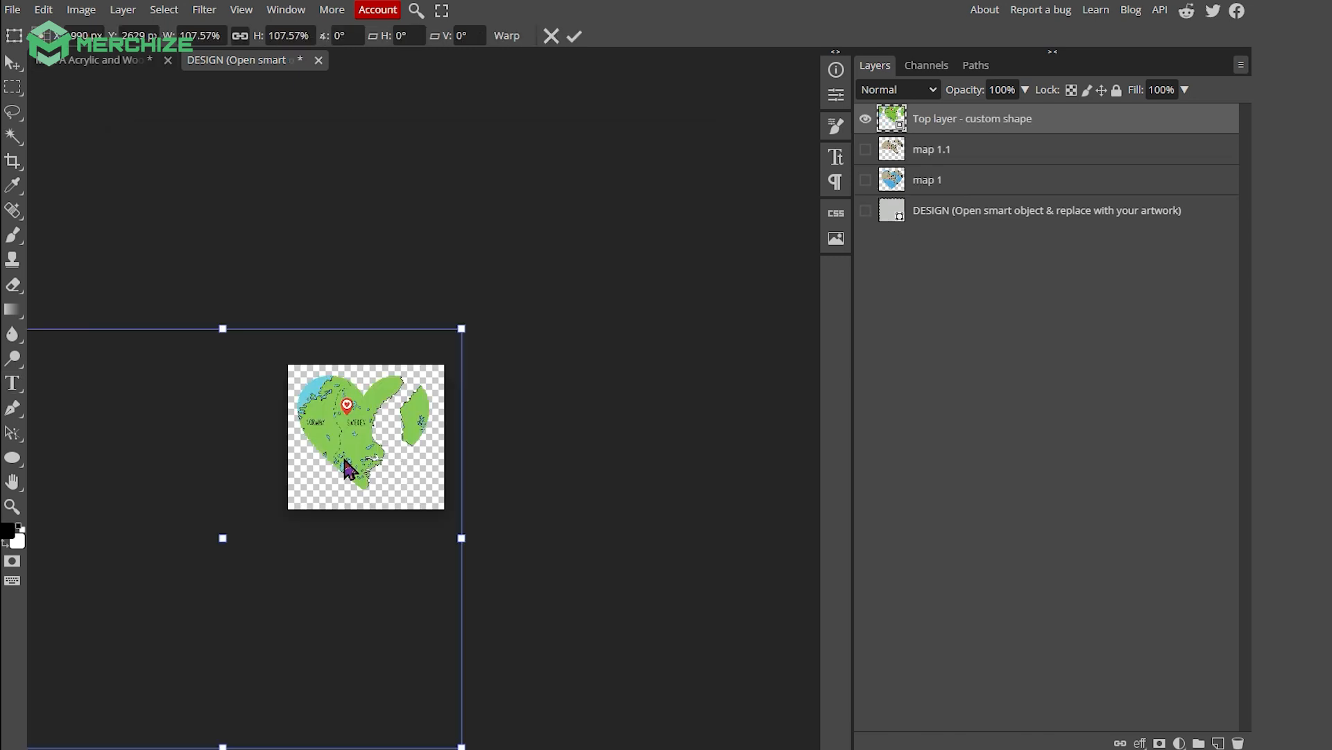
drag(345, 455, 348, 463)
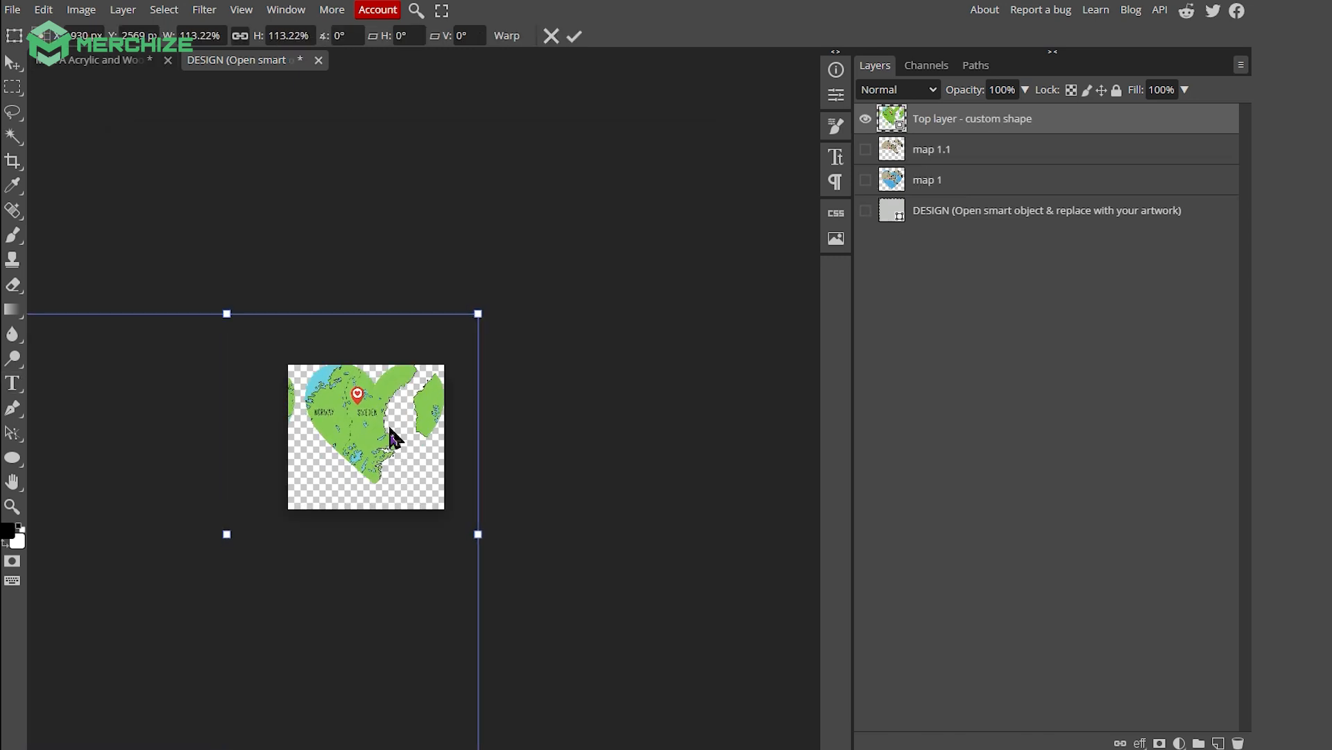
drag(390, 431, 397, 468)
key(Return)
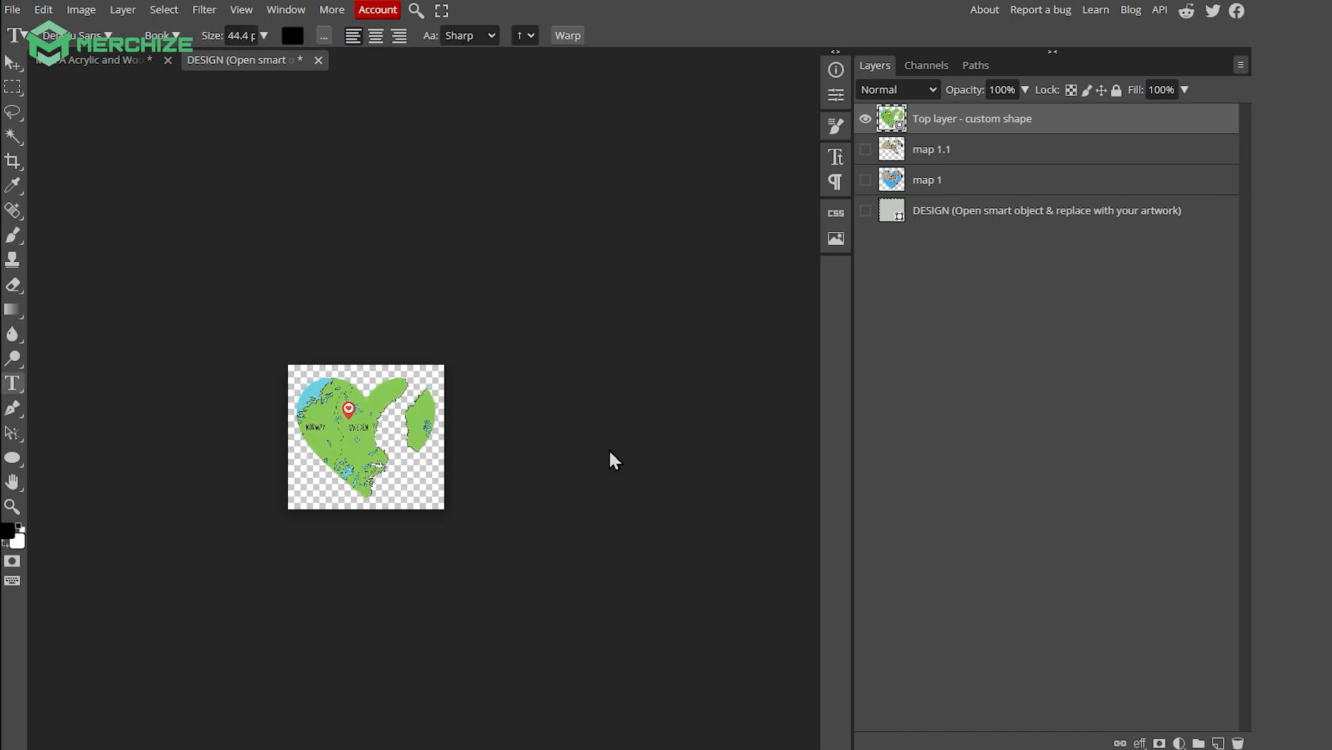
Move the small black circle around the heart map as a 40 px thickness reference, and delete it
scroll(371, 423, up, 5)
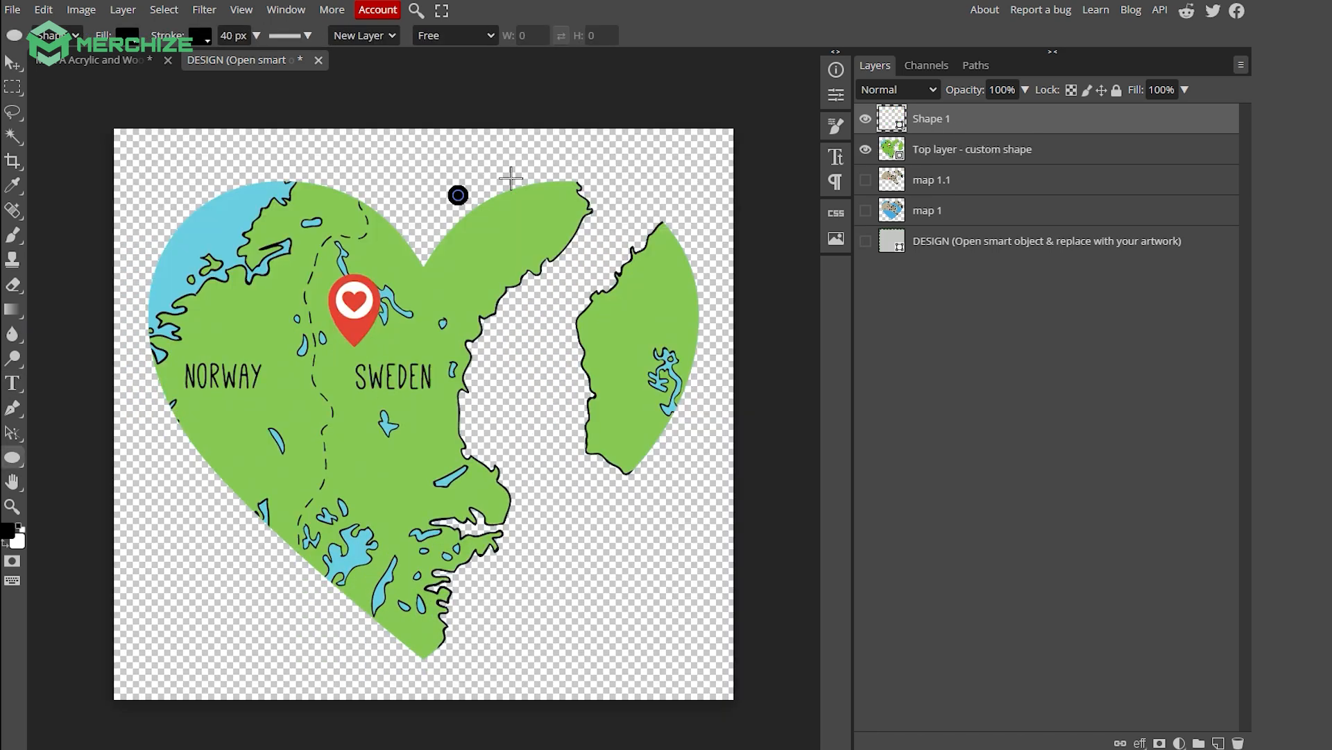
key(v)
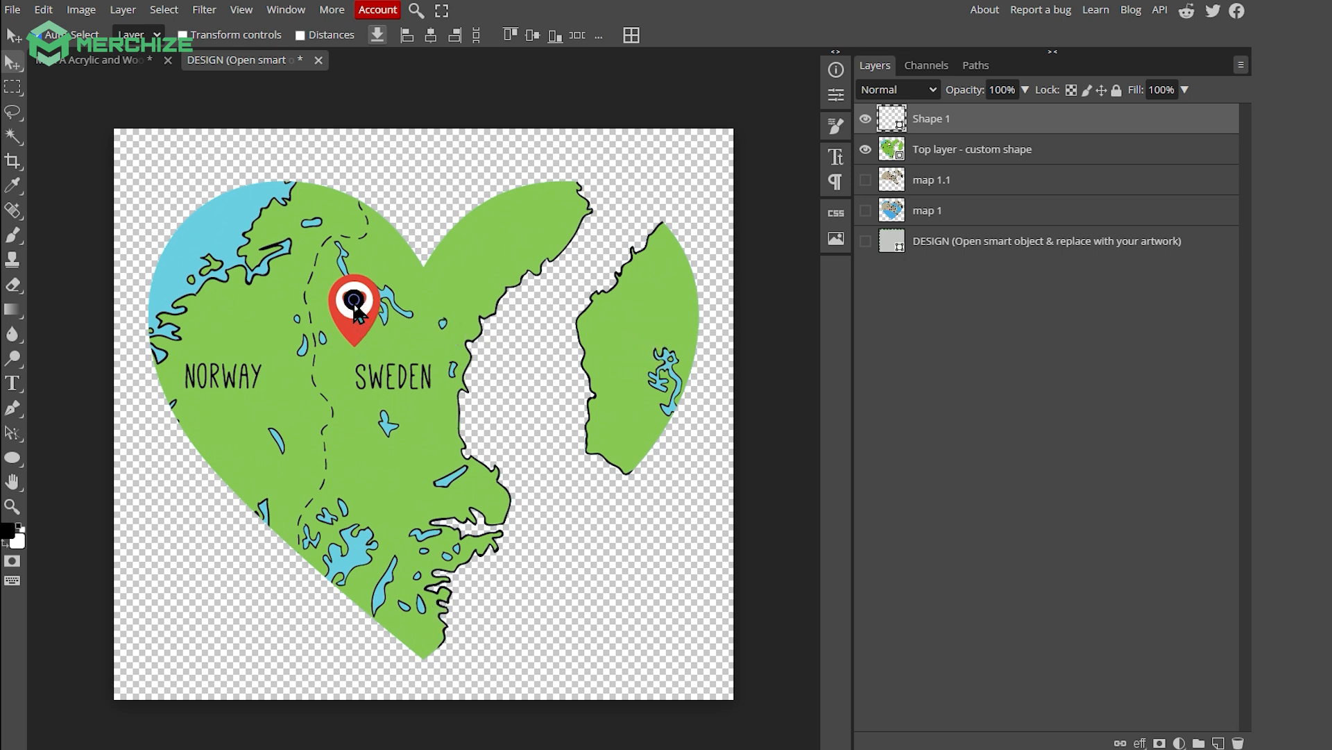
drag(420, 174, 425, 171)
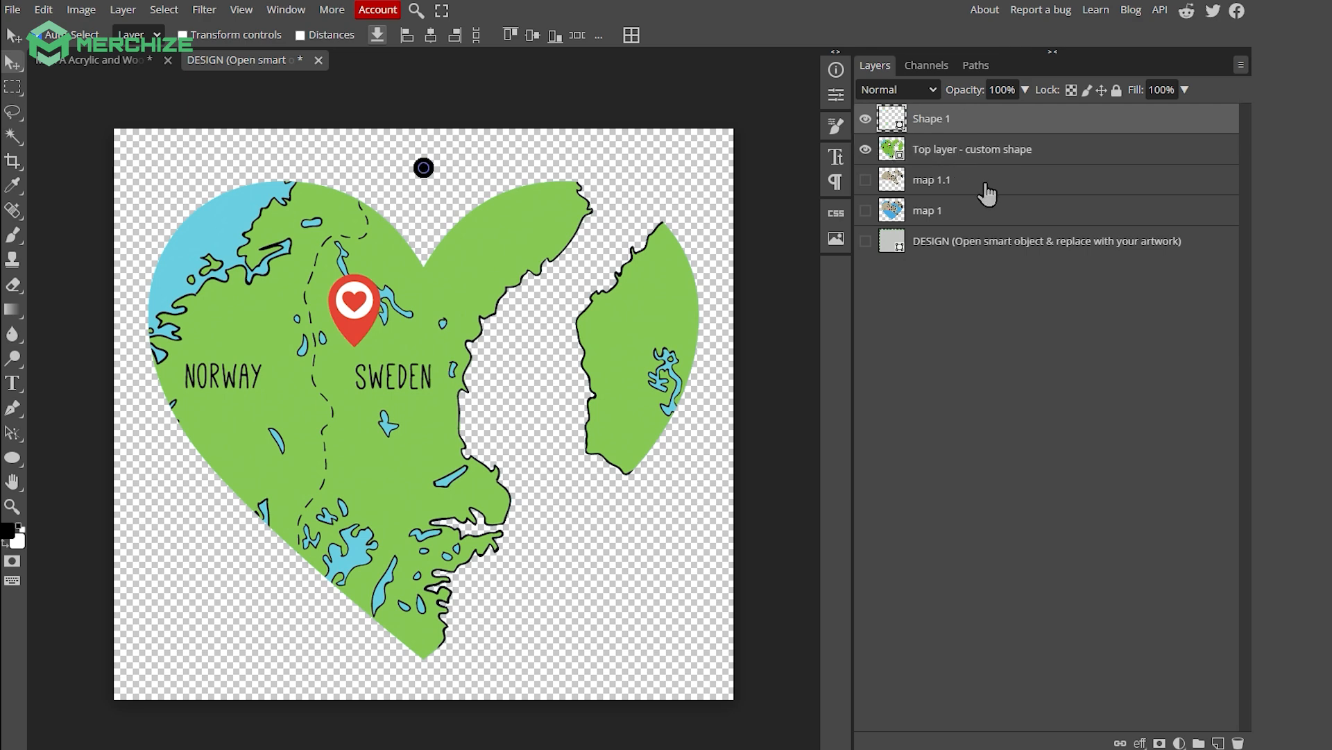
key(Delete)
Save and close the DESIGN smart object, and collapse the Customizable Parts group in the template
key(ctrl+s)
click(319, 60)
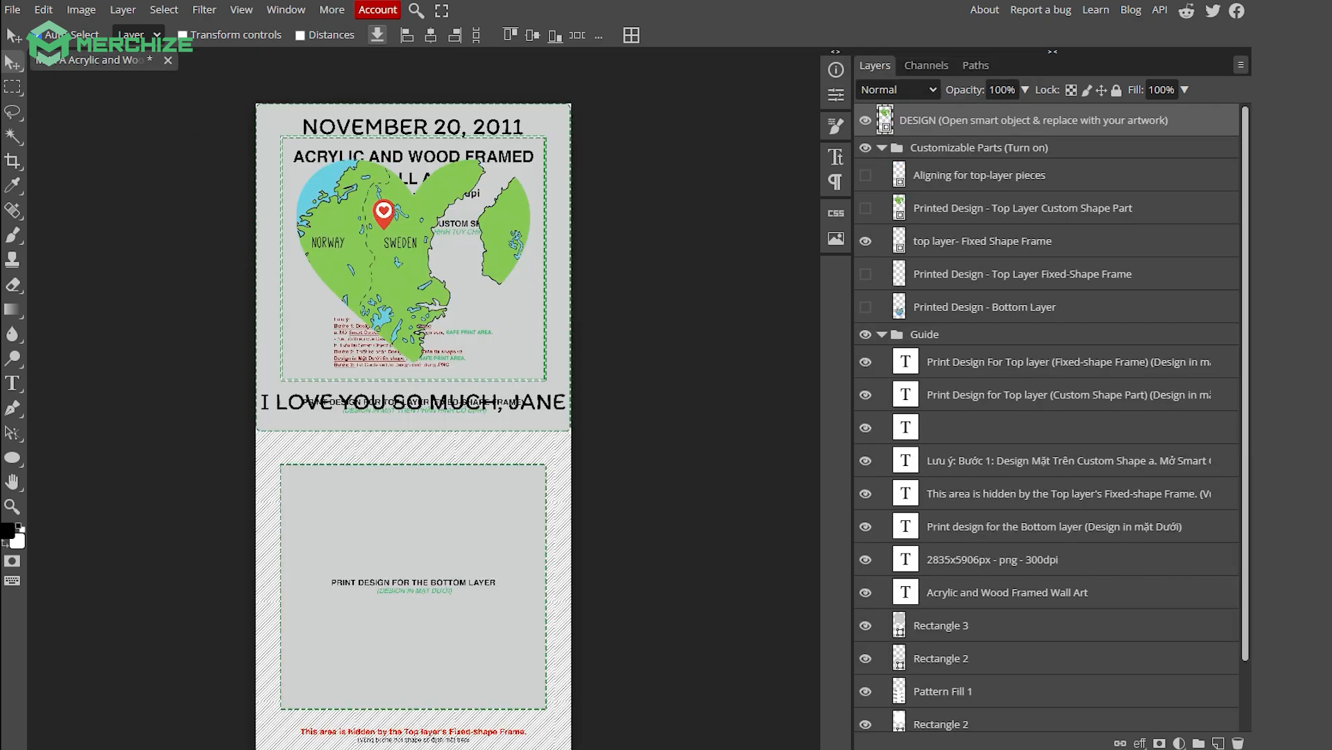
click(881, 147)
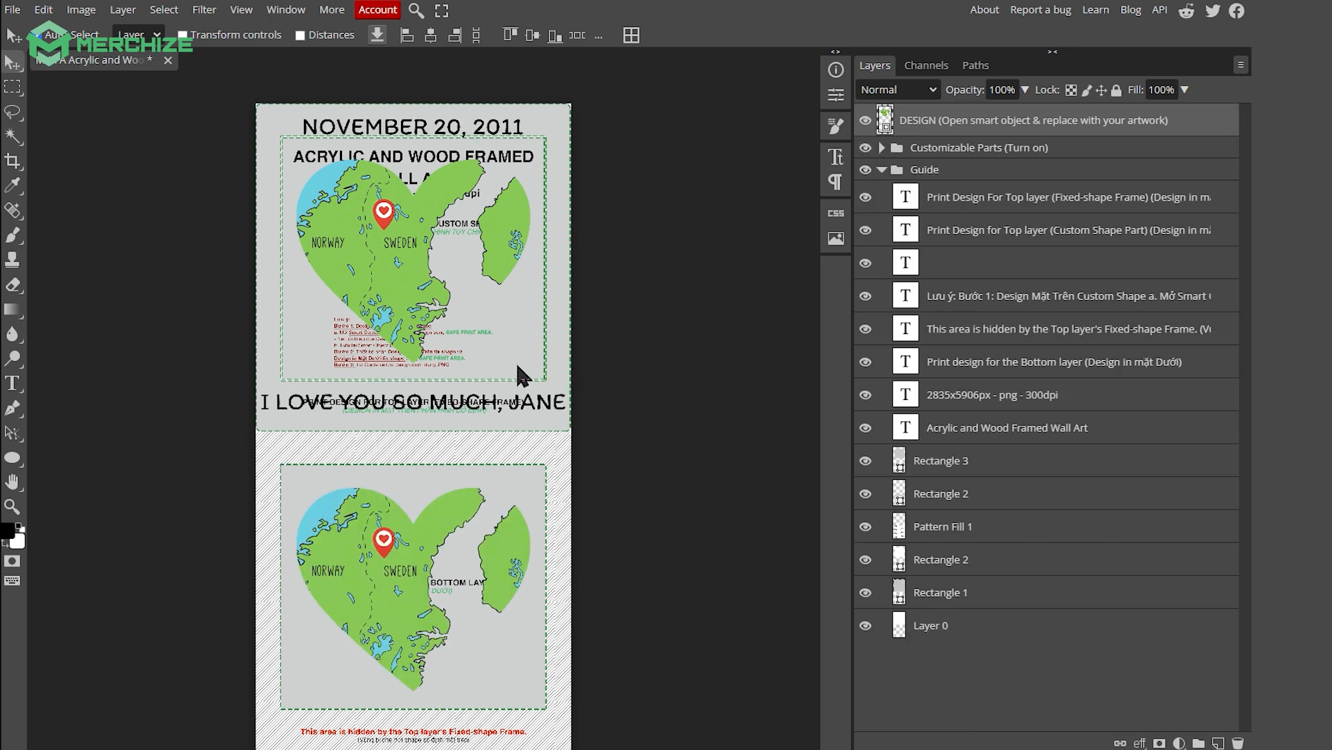
Toggle the Rectangle 2 guide above Pattern Fill 1 to examine the print area around the lower heart map
scroll(517, 372, down, 1)
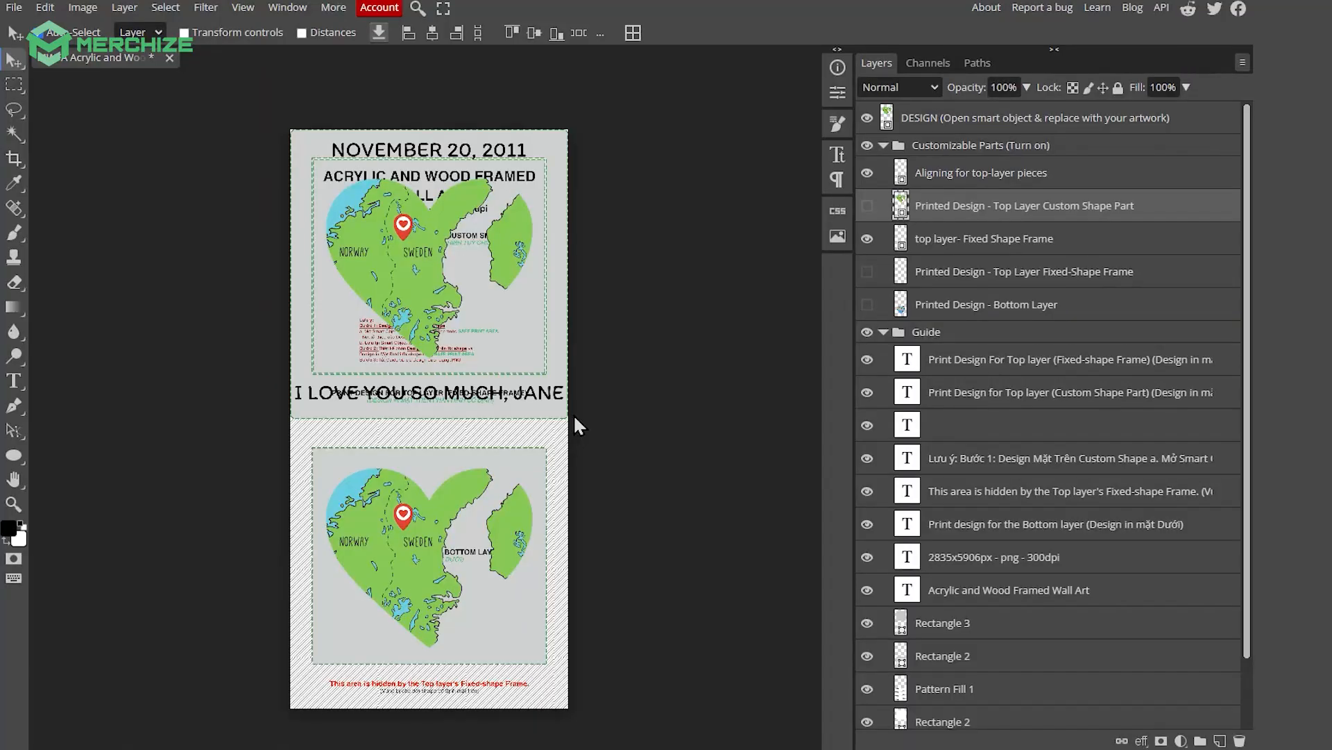
scroll(431, 476, up, 5)
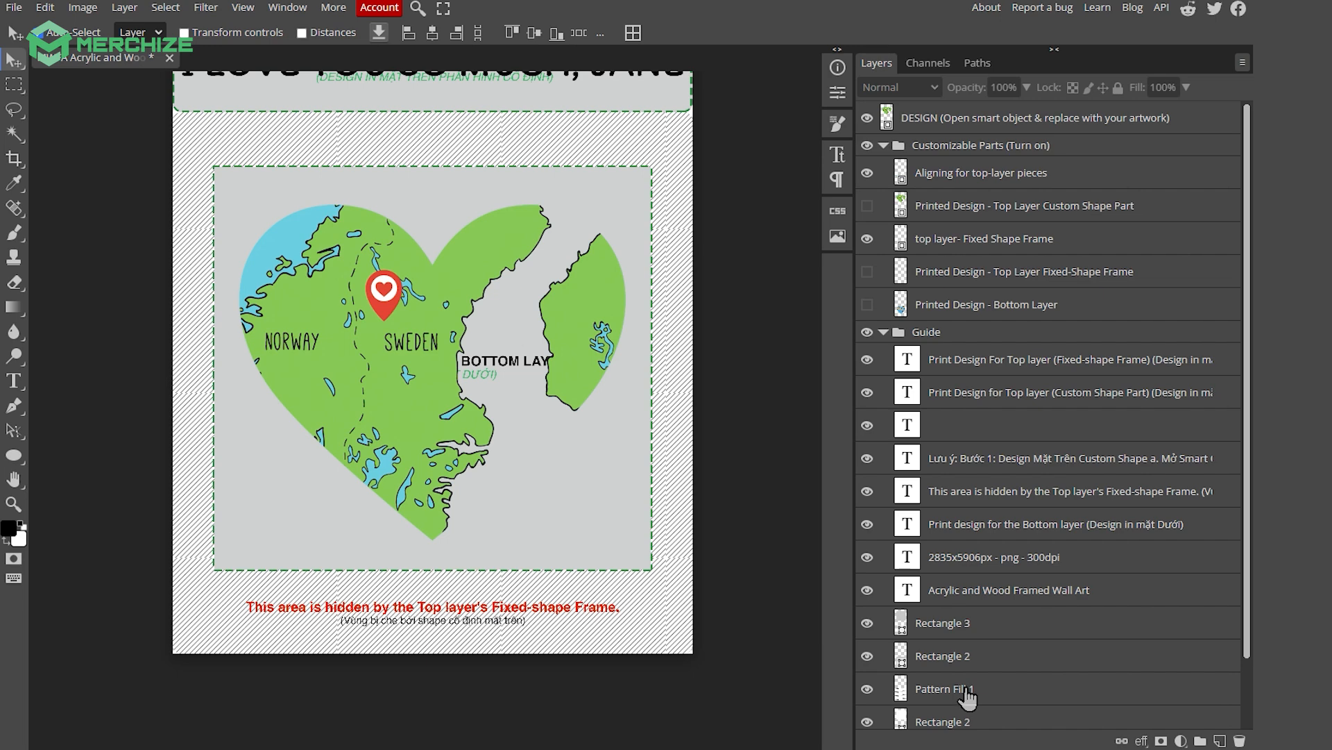
click(866, 656)
click(867, 656)
click(867, 657)
click(867, 658)
click(867, 657)
click(867, 657)
Toggle the visibility of Pattern Fill 1 to examine the hatched area hidden by the top layer's fixed-shape frame
scroll(868, 658, down, 2)
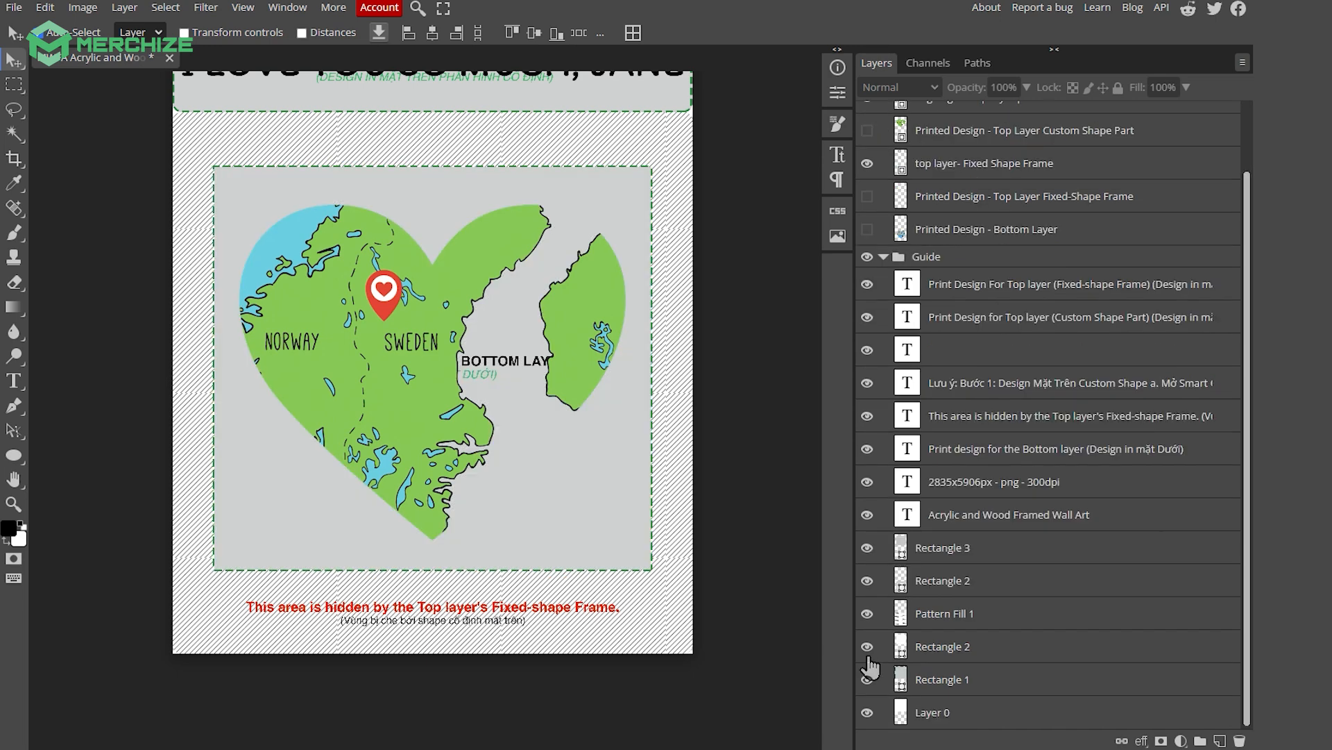
click(869, 615)
click(869, 615)
click(869, 614)
click(868, 615)
click(868, 615)
click(868, 615)
click(868, 615)
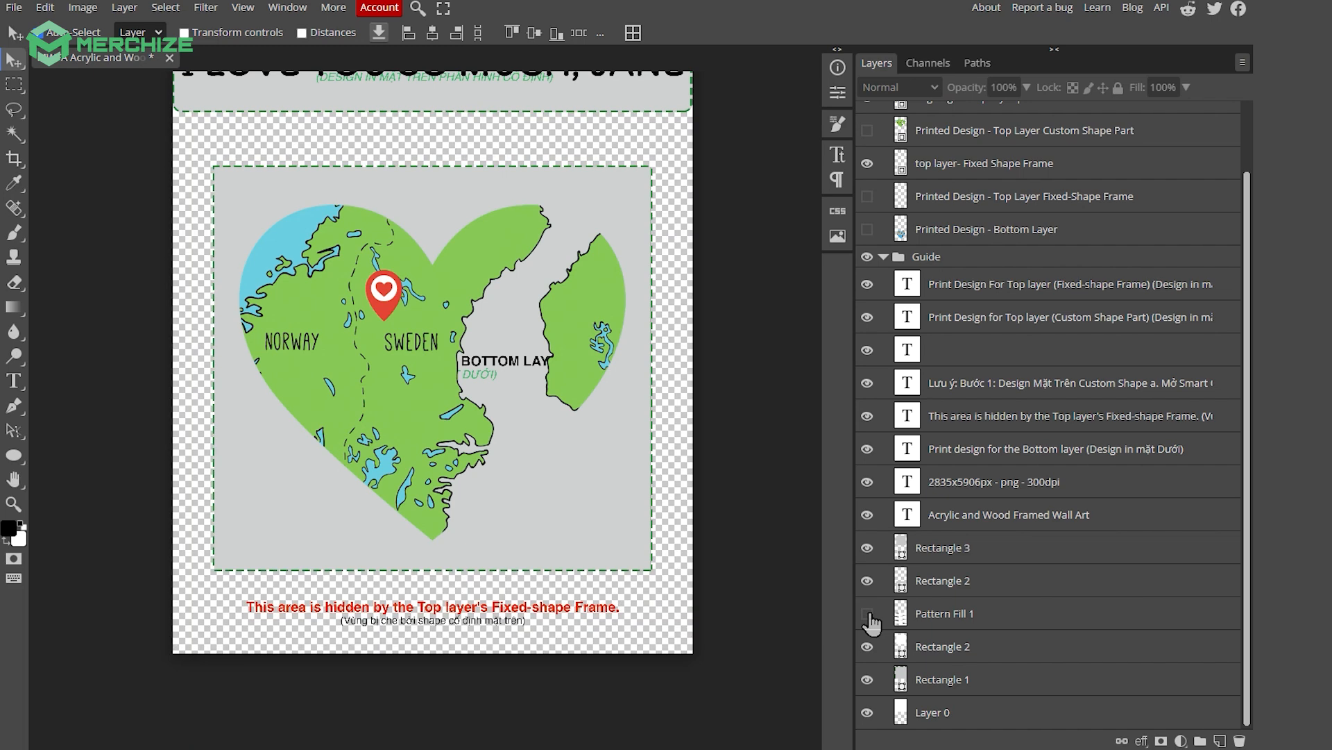
click(868, 615)
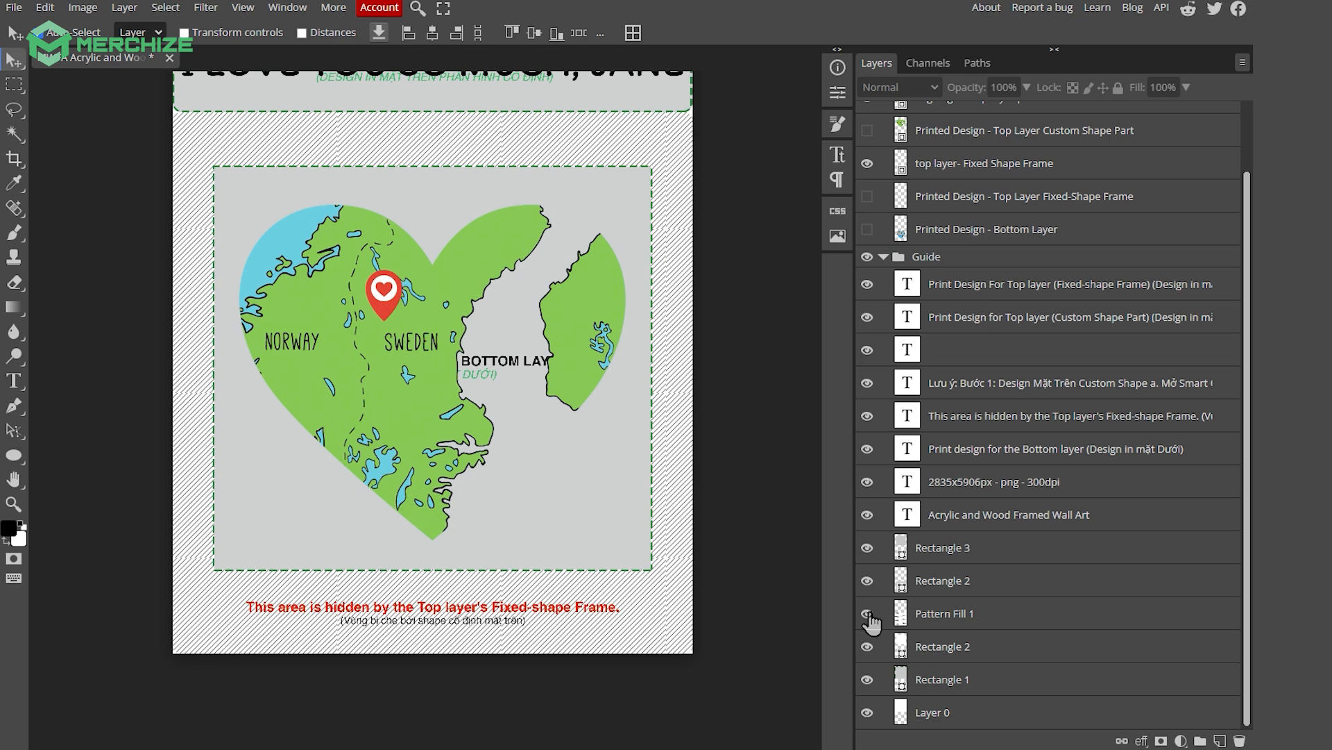
Scale and position the Bottom layer heart map inside the bottom-layer print area
scroll(871, 611, up, 2)
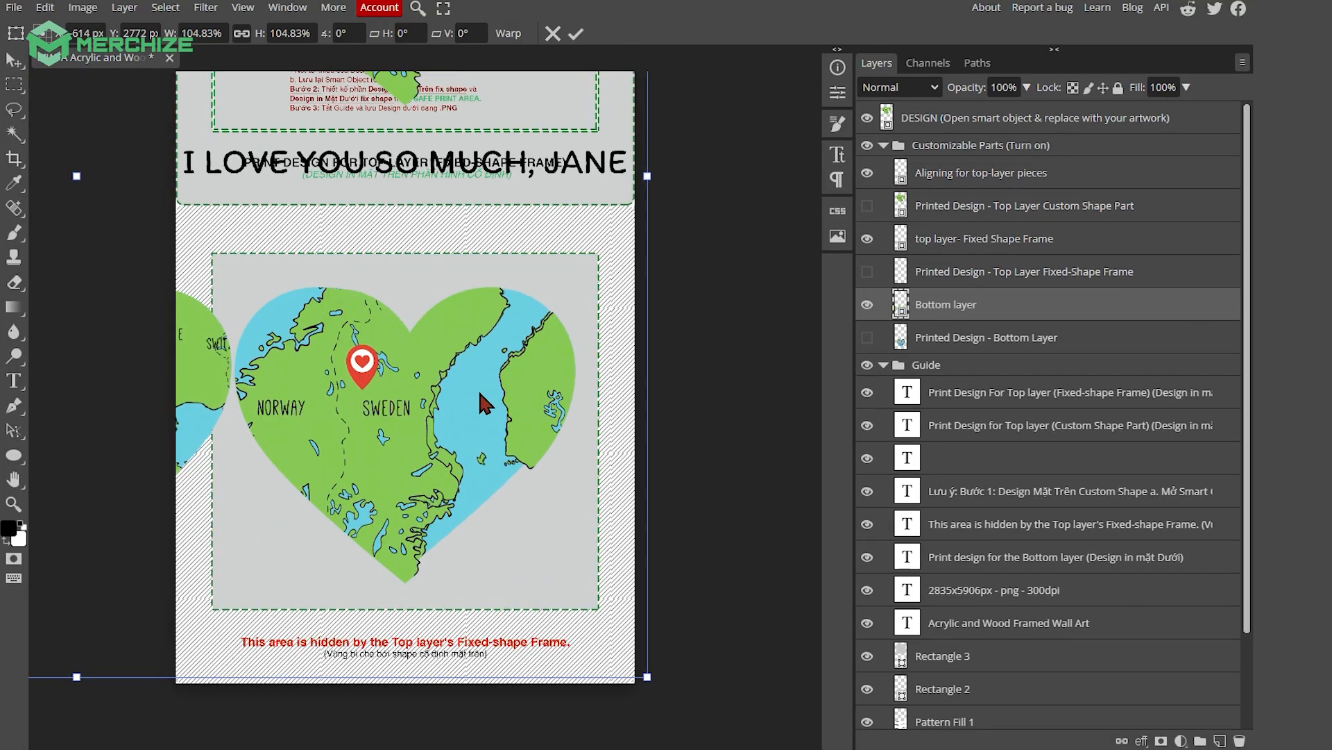
scroll(431, 451, down, 3)
drag(80, 546, 74, 570)
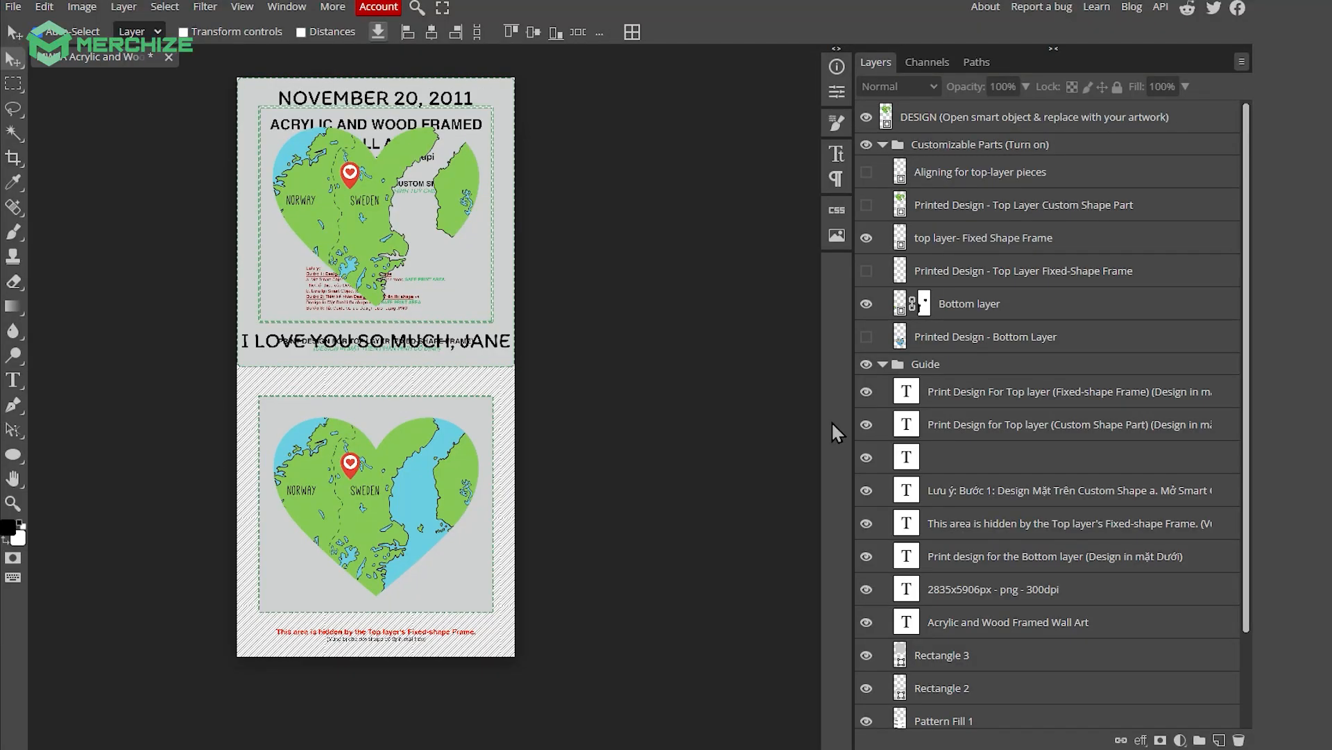
Collapse the Guide group and hide all its guide layers
click(883, 364)
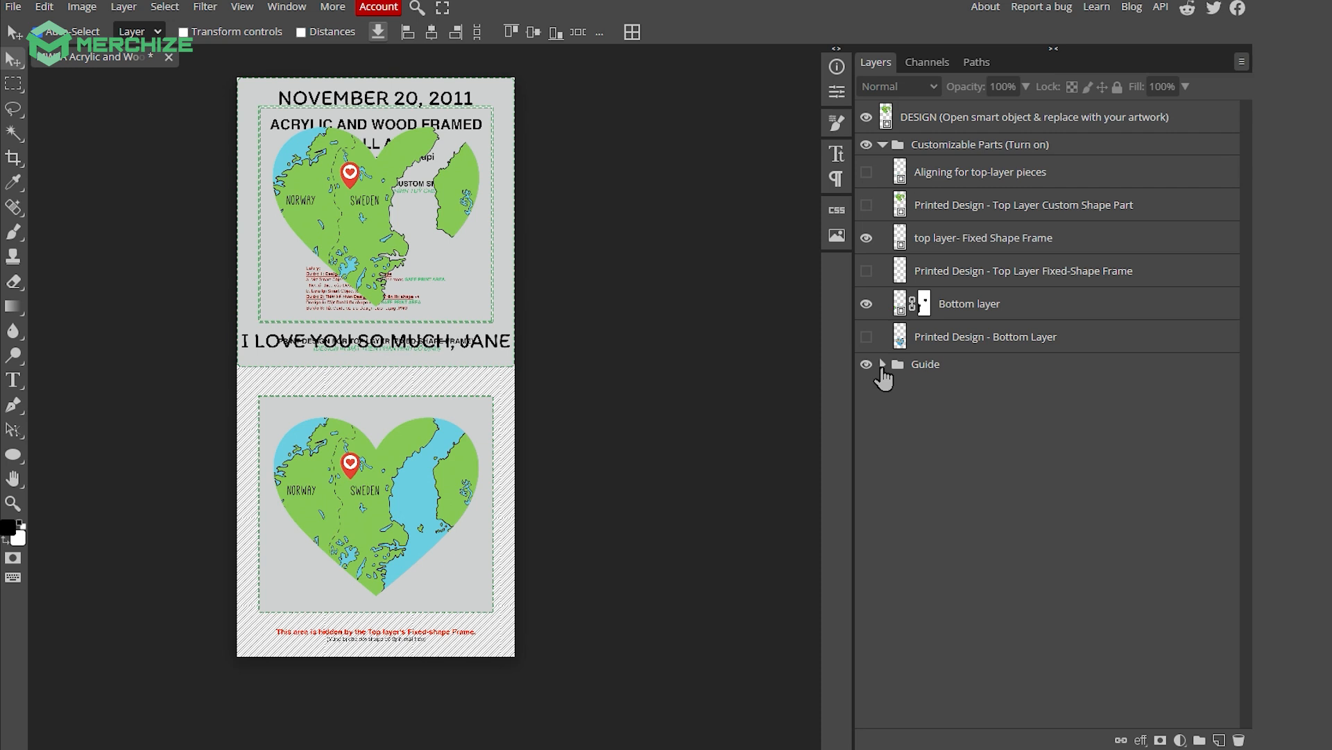
click(867, 364)
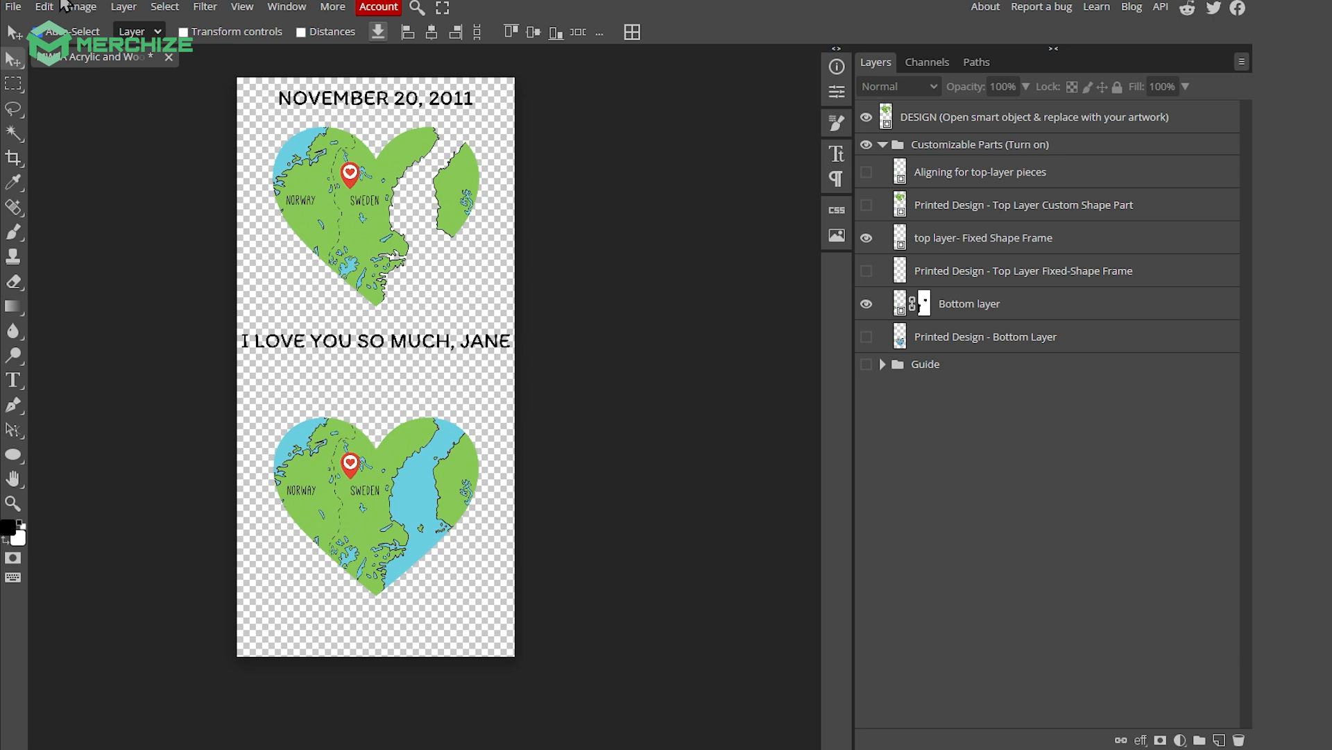
Export the design as a 2835 × 5906 px PNG at 100% quality, named MWFA Acrylic and Wood Framed Wall Art size Single.png
click(13, 7)
mouse_move(41, 236)
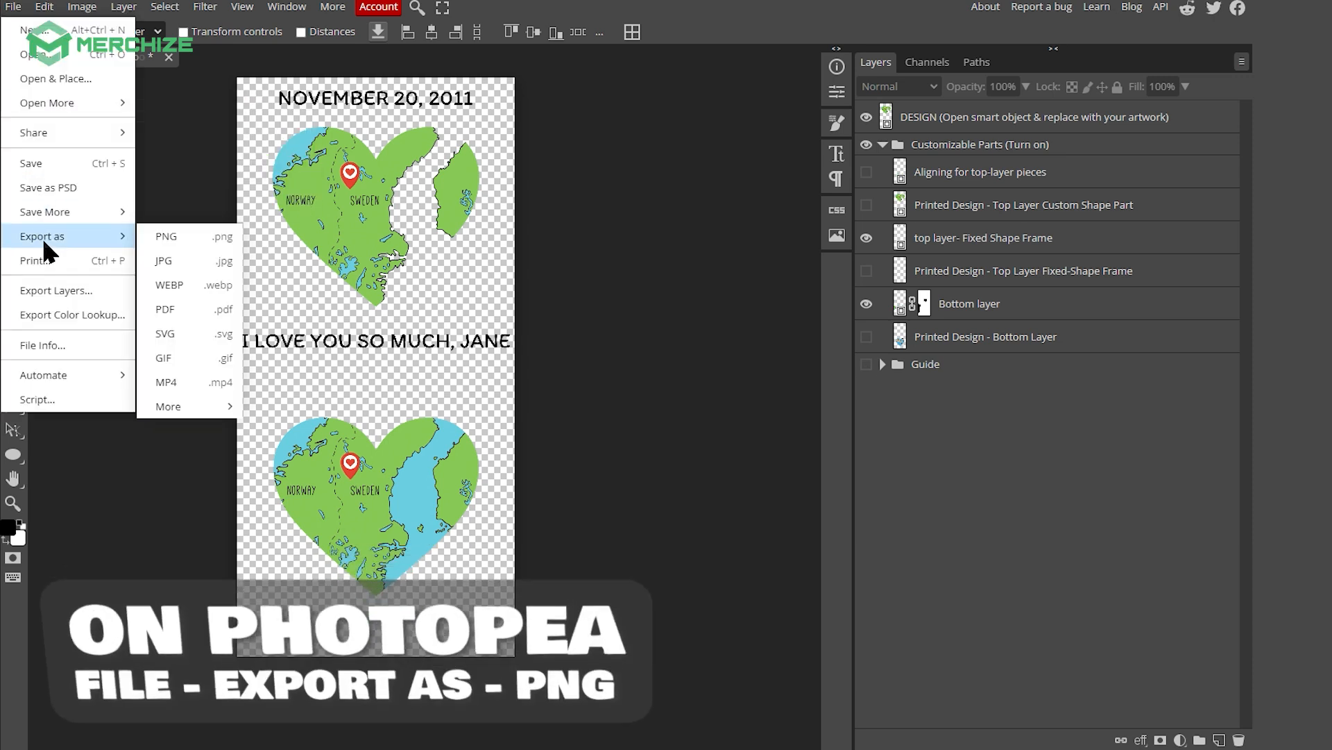
click(172, 236)
scroll(271, 243, down, 5)
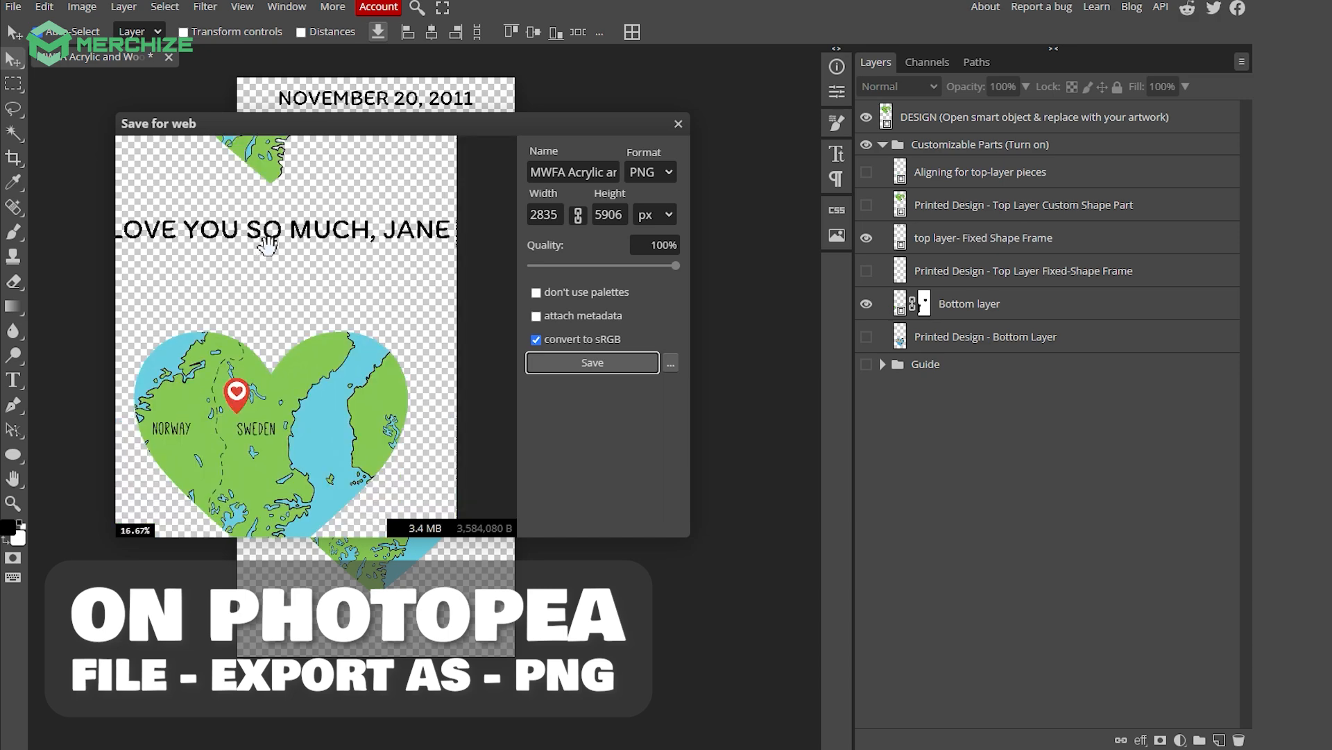
drag(271, 244, 297, 331)
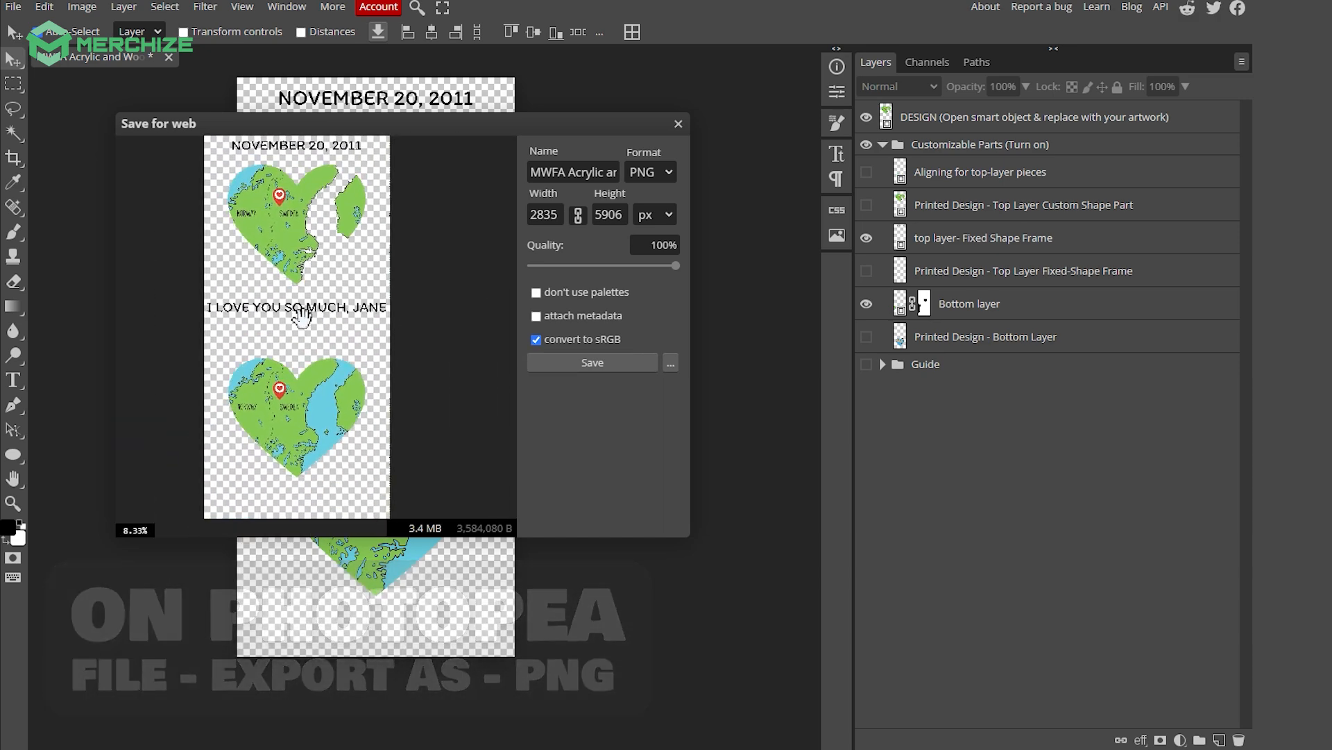
click(593, 363)
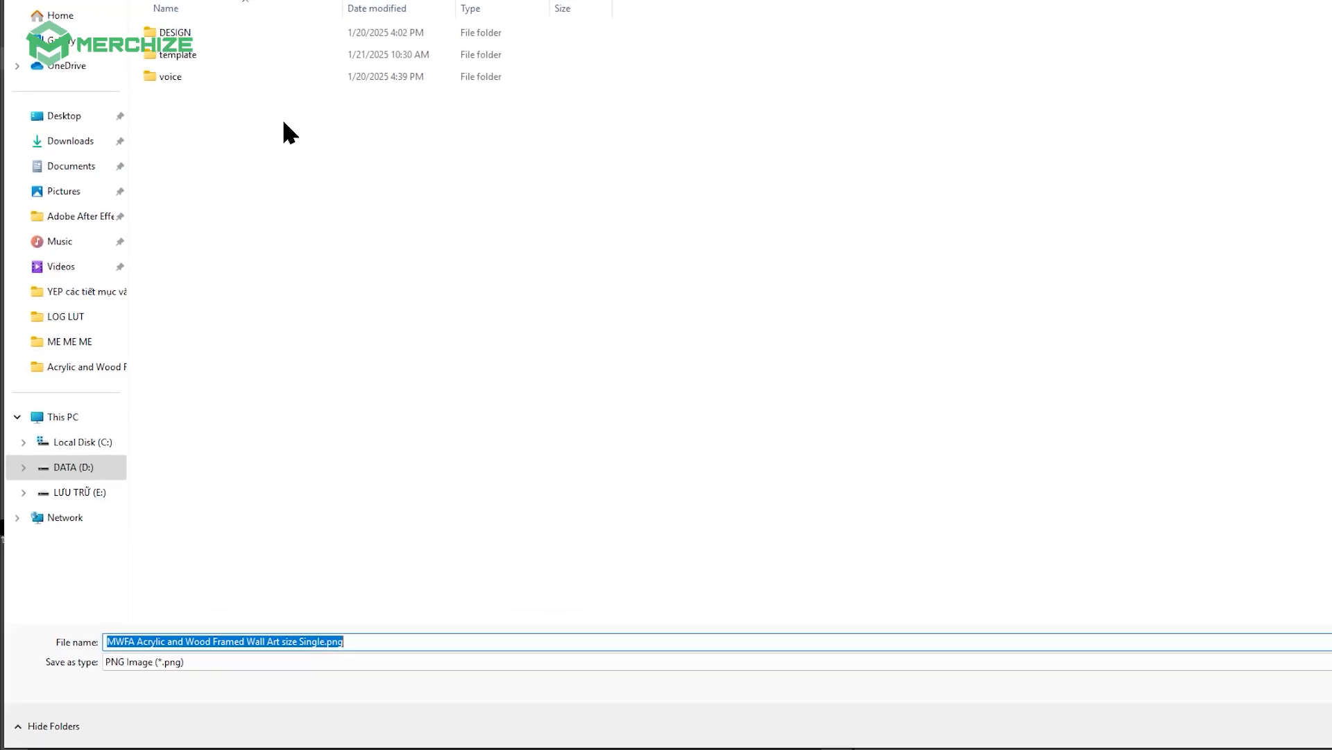
key(Return)
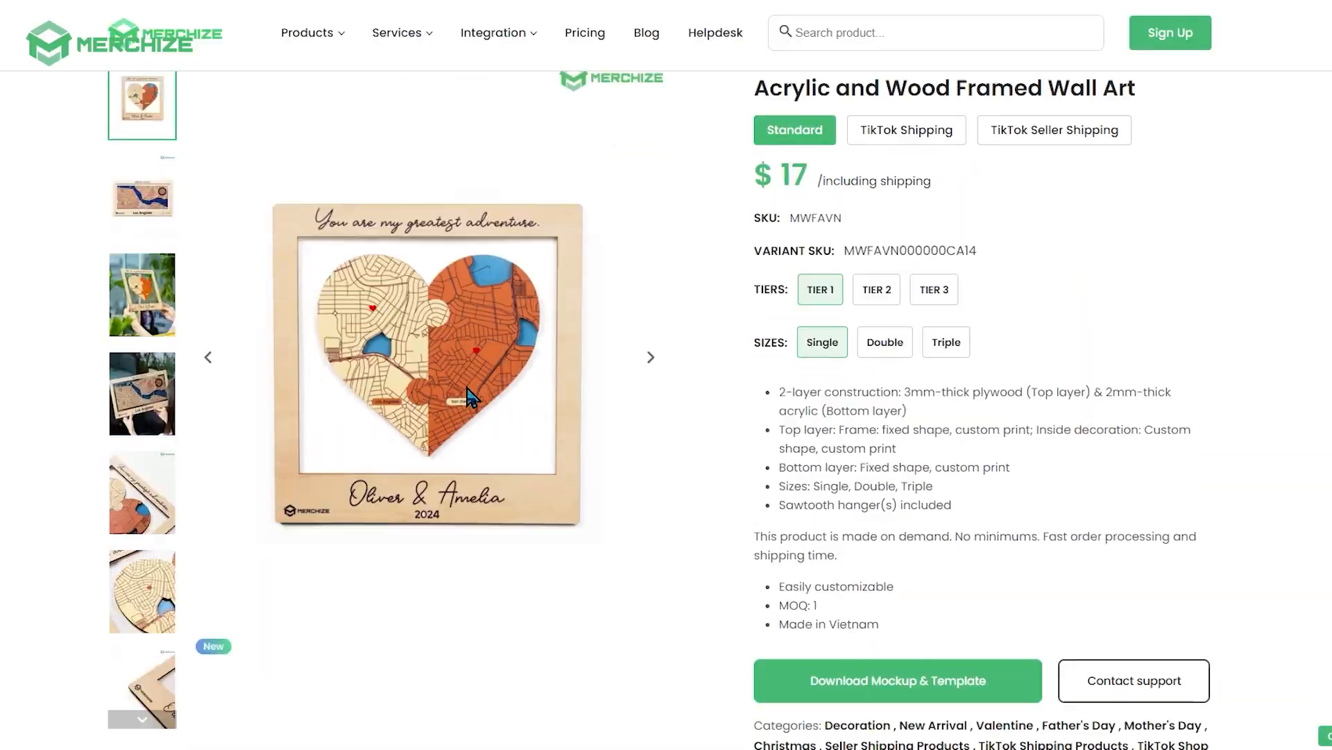
On the Merchize Acrylic and Wood Framed Wall Art page, open the mockup and template download link from the print guidelines
scroll(468, 395, down, 10)
scroll(467, 396, up, 1)
scroll(326, 437, down, 2)
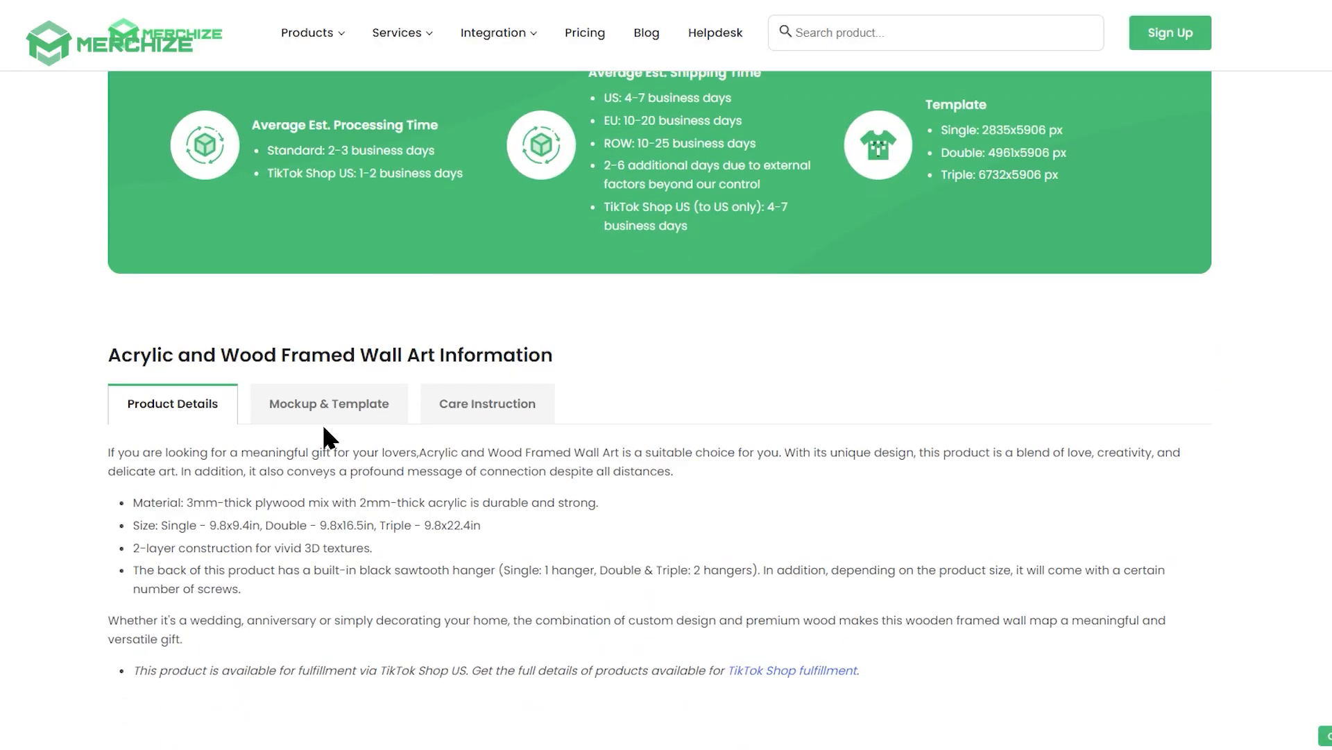
click(327, 410)
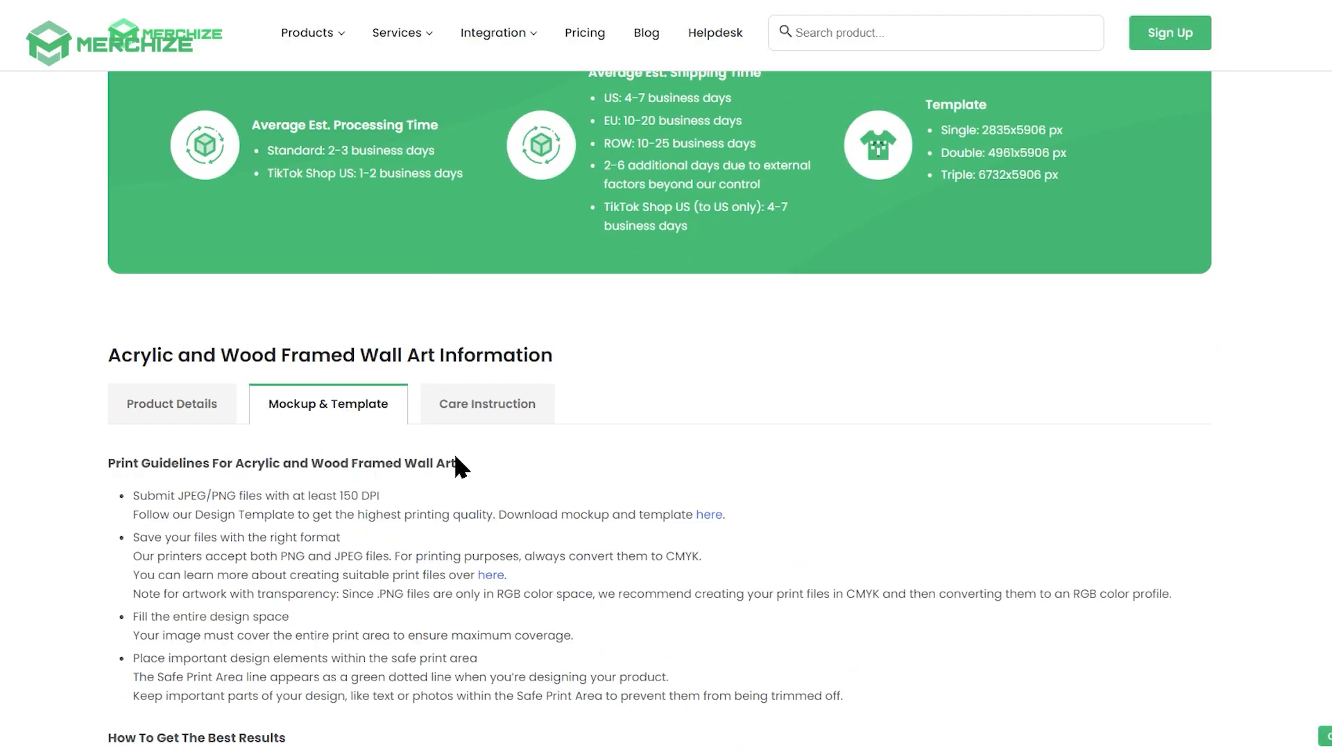
click(709, 515)
Open the Mockup folder in Google Drive and download Mockup-Acrylic and Wood Framed Wall Art.PSD
click(330, 189)
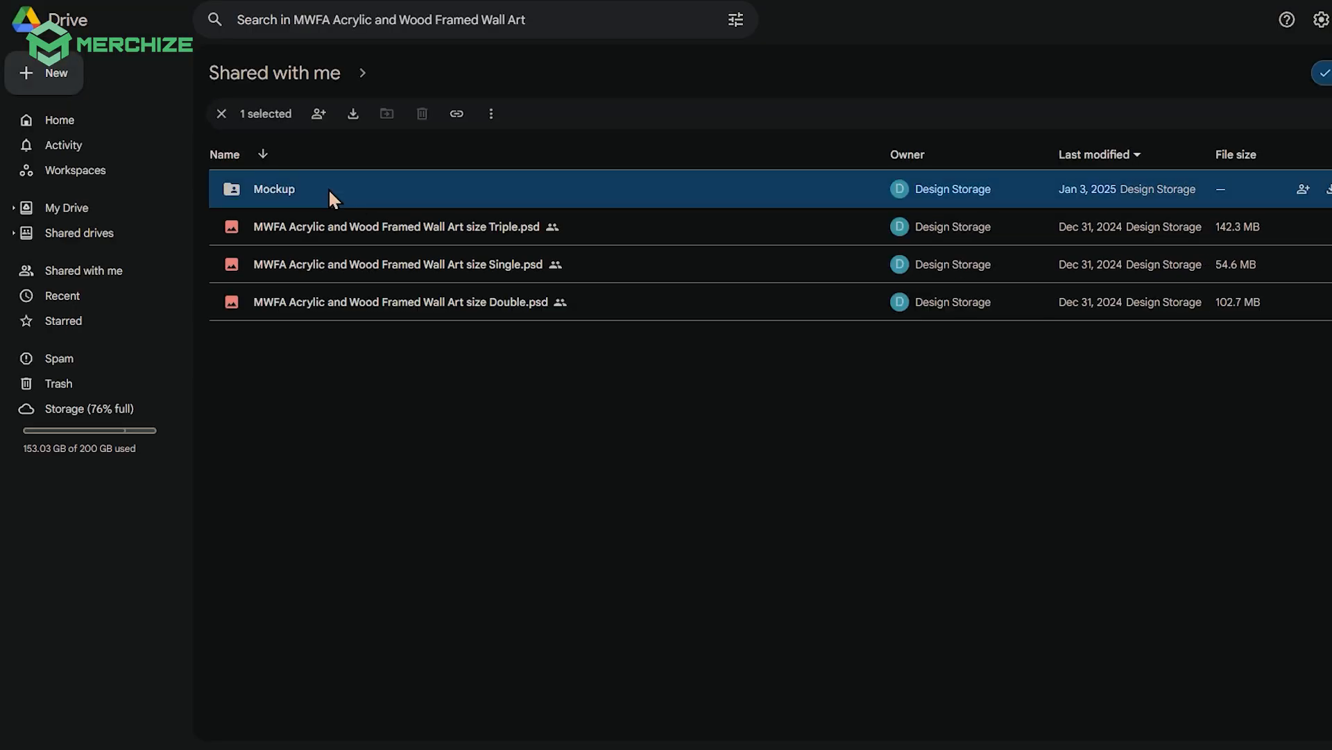
double_click(315, 185)
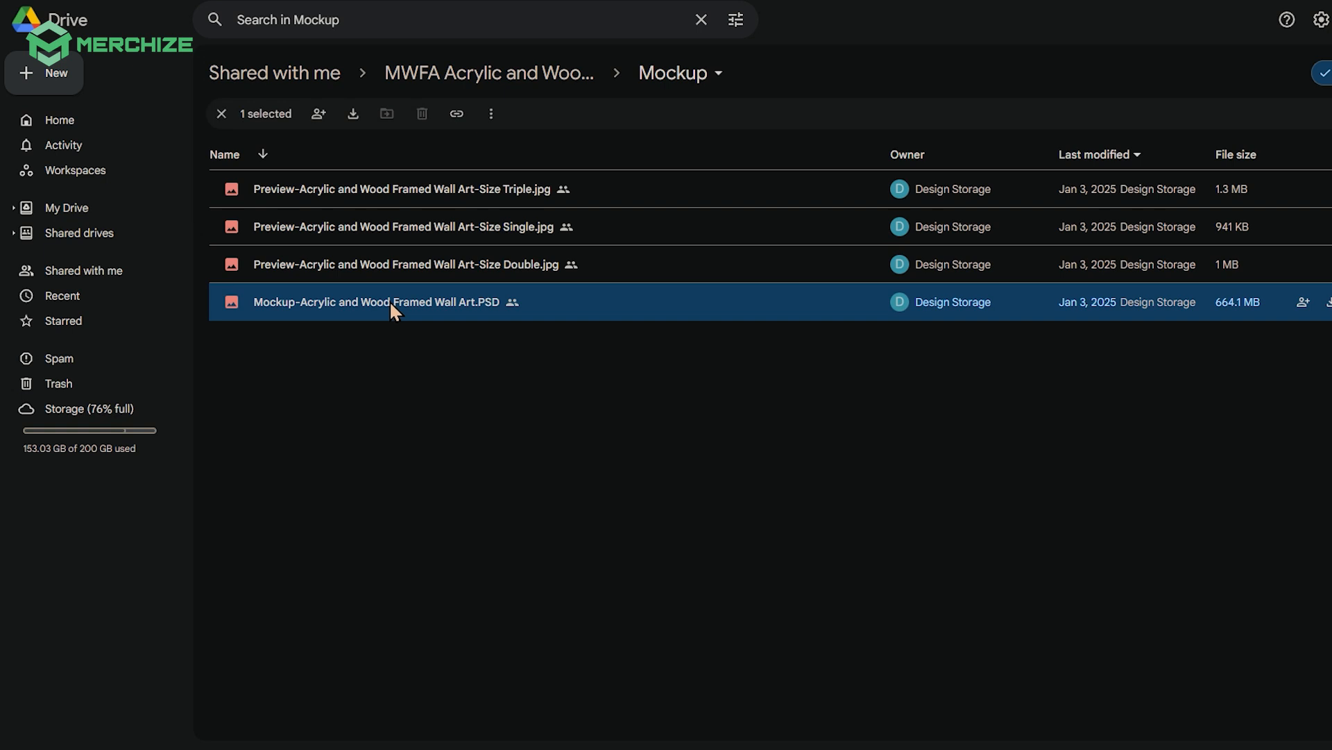
click(352, 115)
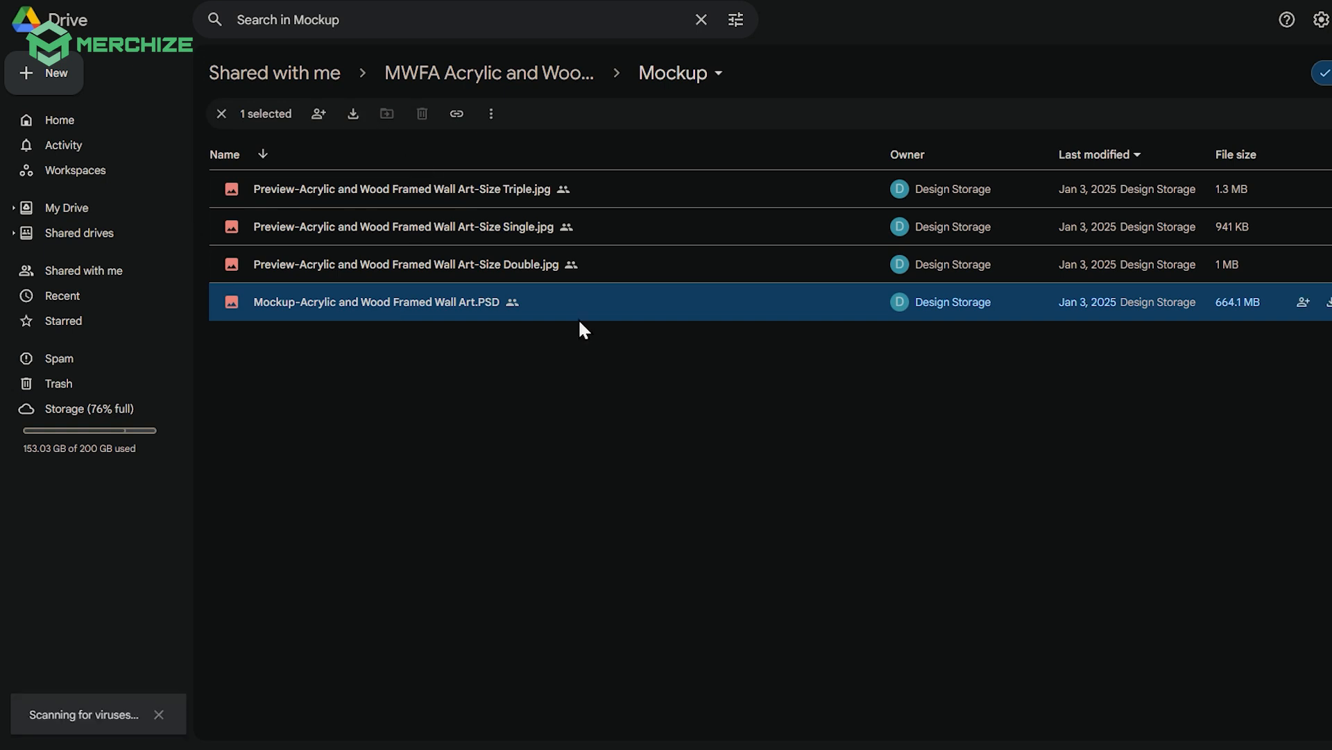
click(880, 347)
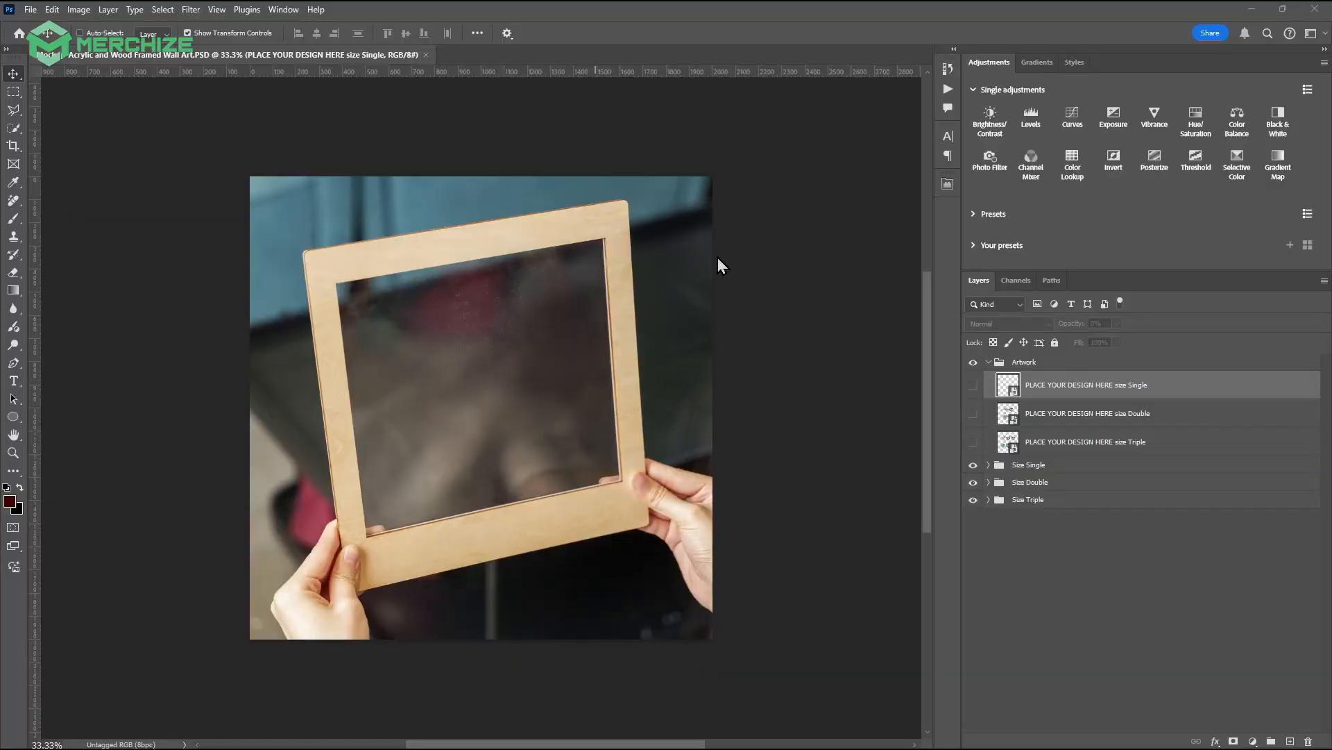
In the mockup PSD in Photoshop, open the contents of the PLACE YOUR DESIGN HERE size Single smart object
click(1053, 418)
click(1052, 446)
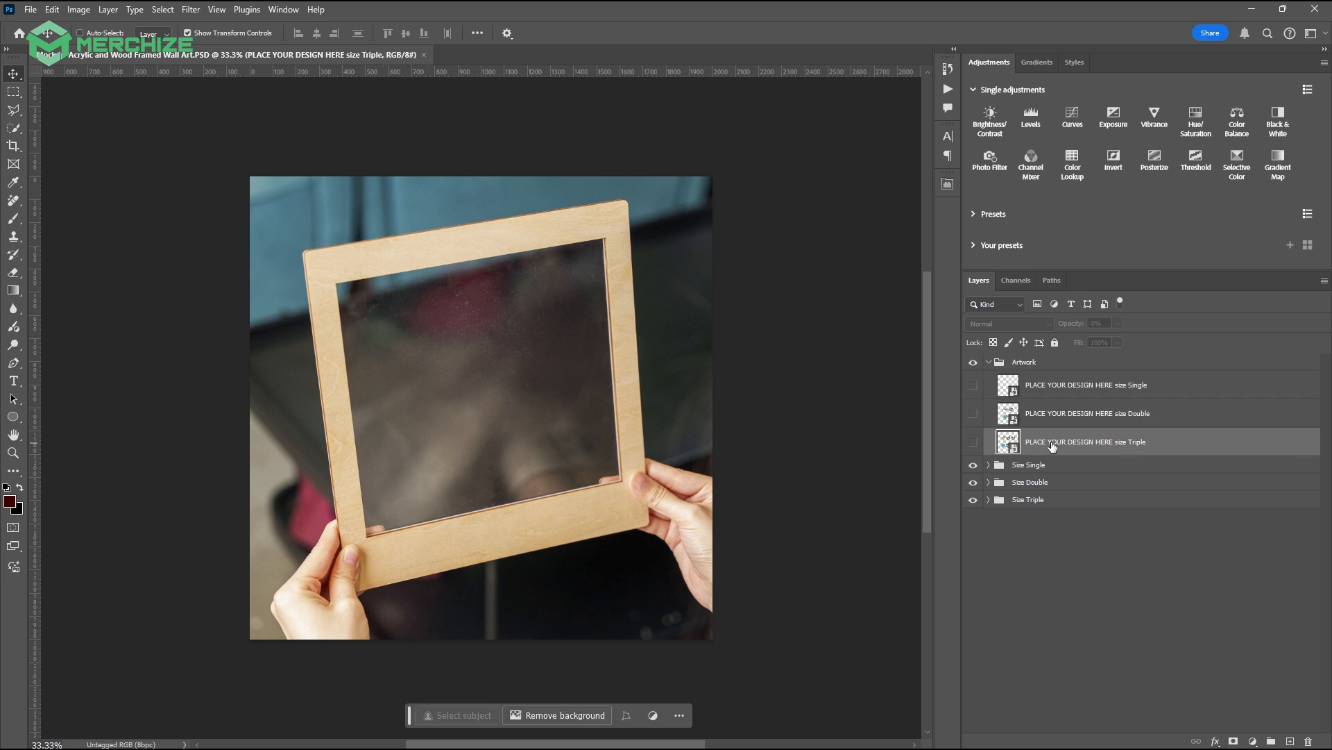
click(1057, 420)
click(1017, 391)
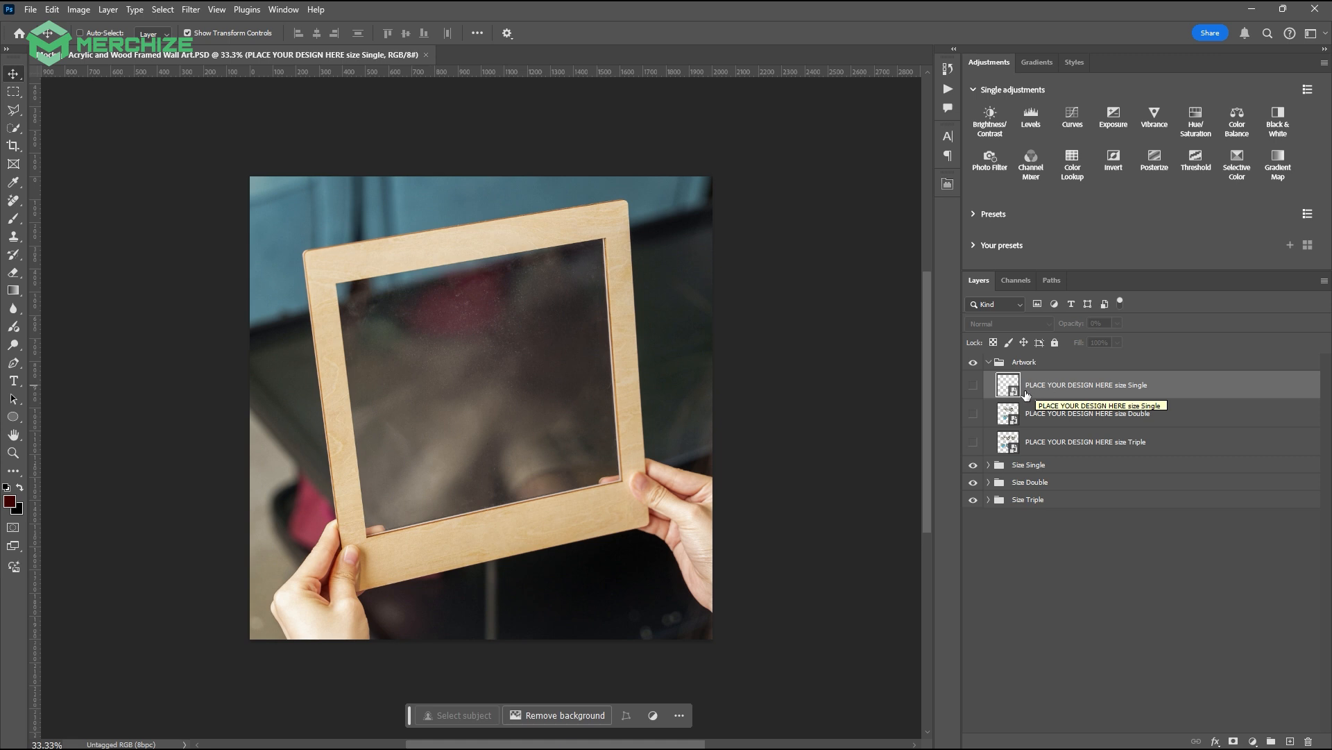
double_click(1017, 393)
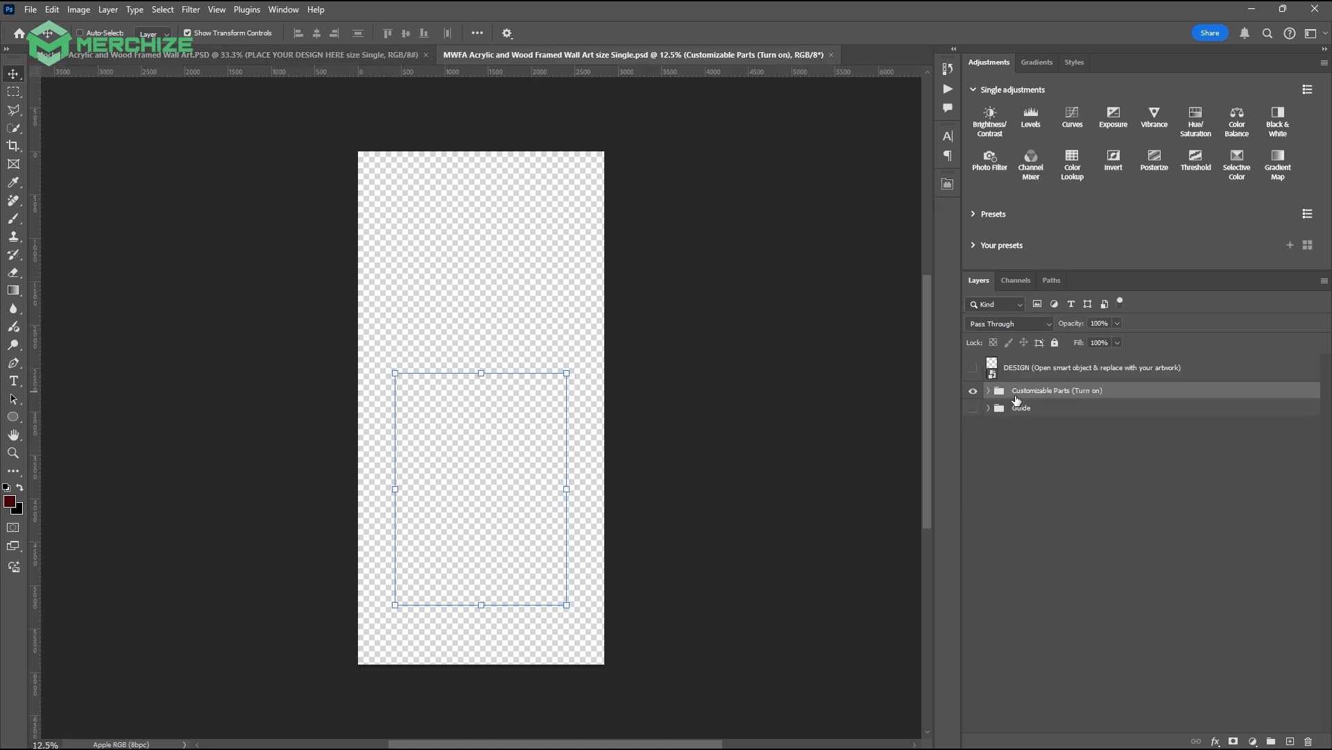
Place the DESIGN SINGLE artwork at 100% scale as the topmost layer, covering the smart object's canvas
click(1034, 375)
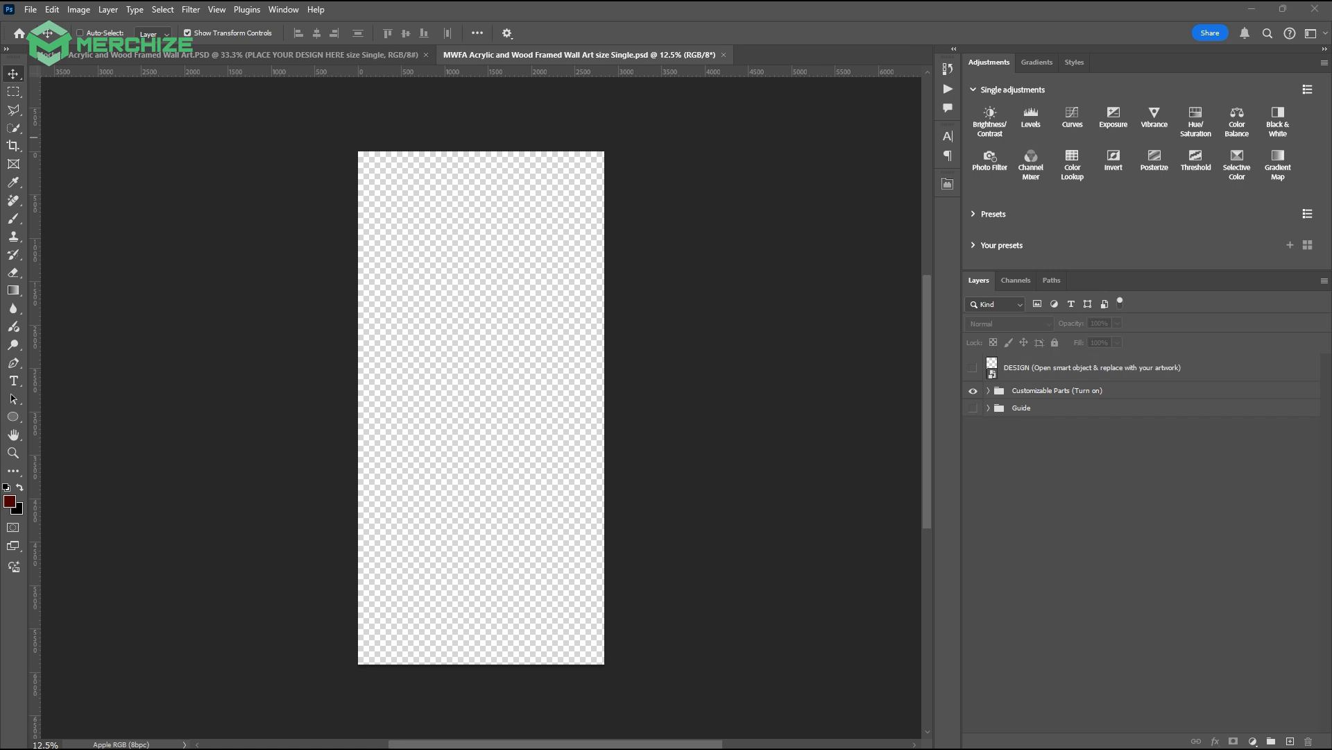
drag(531, 474, 530, 468)
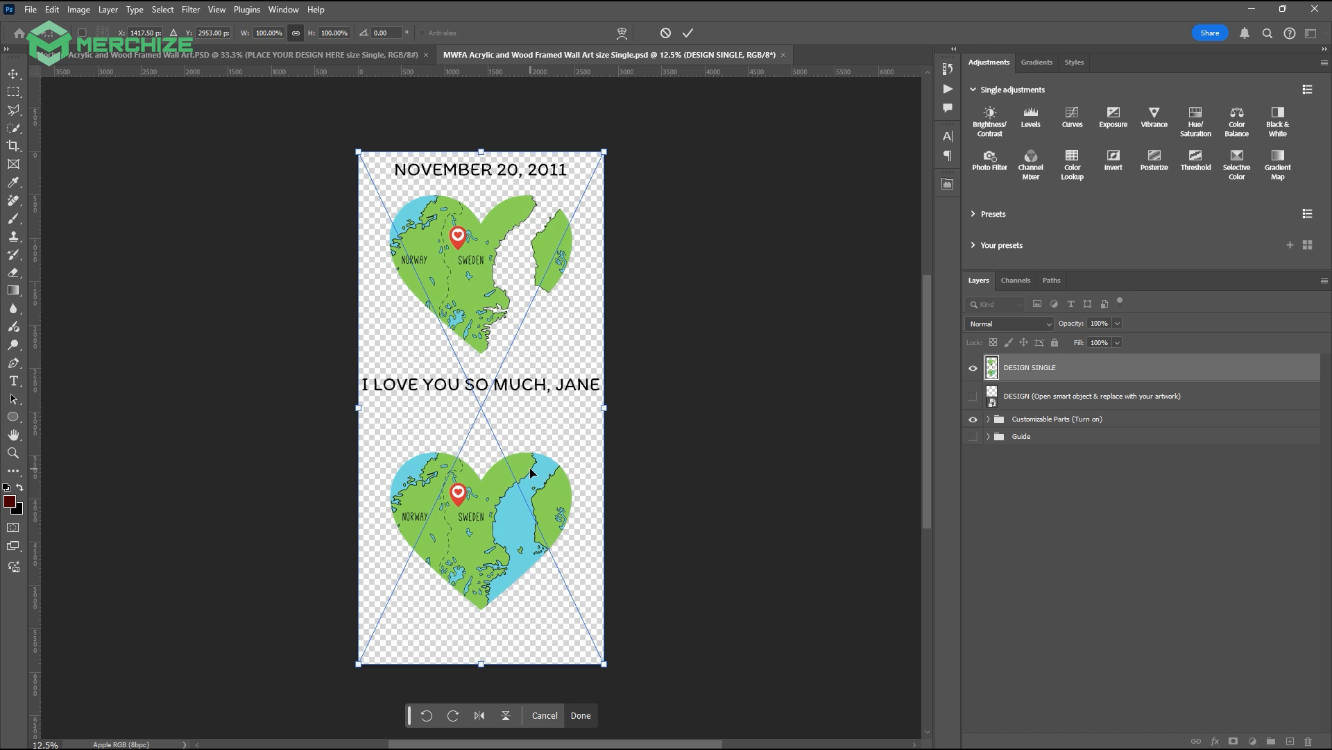
key(Return)
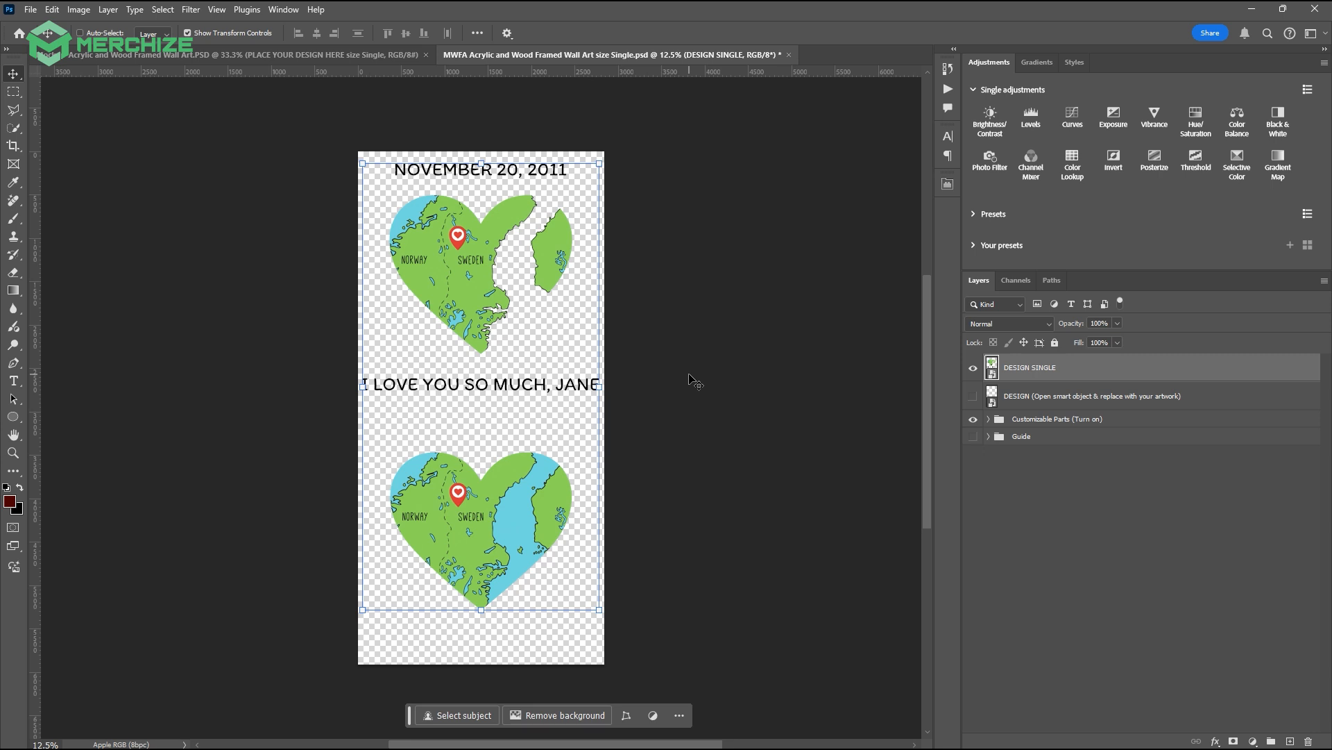
Save the smart object's contents and close its document to update the mockup
click(1182, 582)
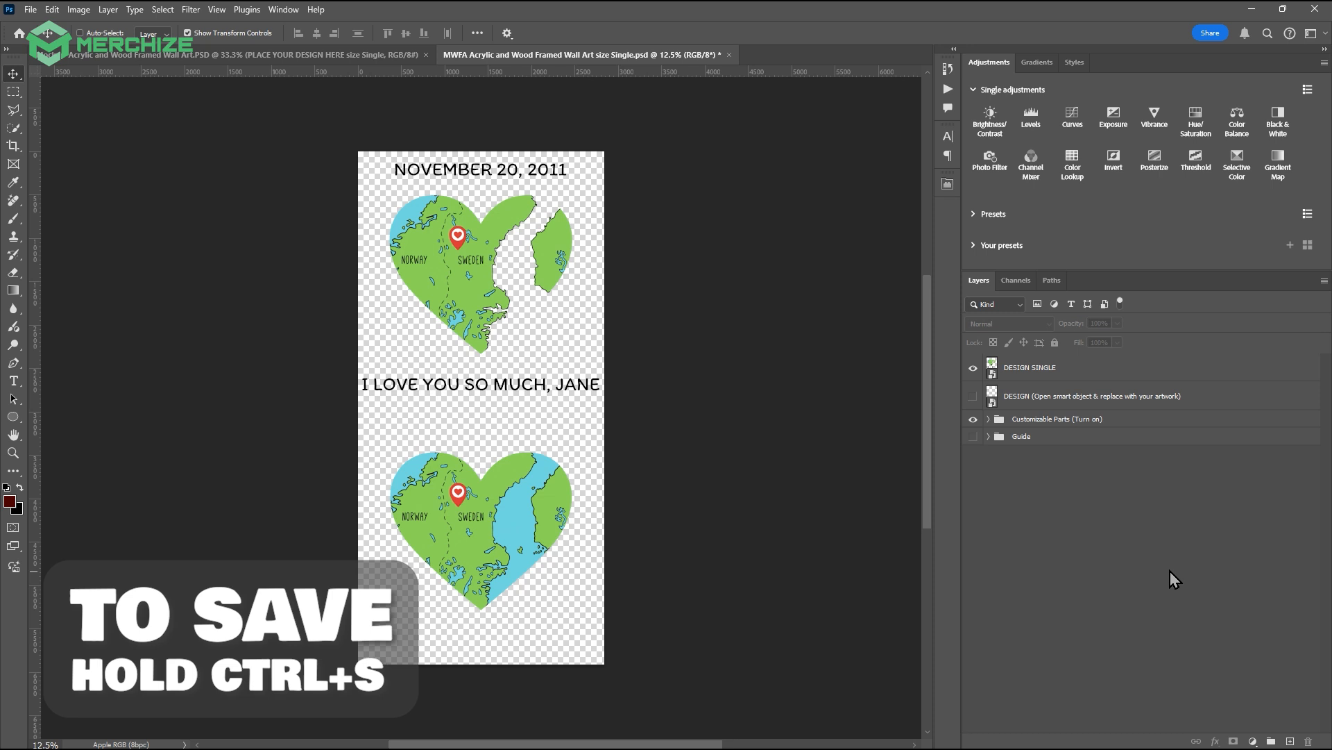
key(ctrl+s)
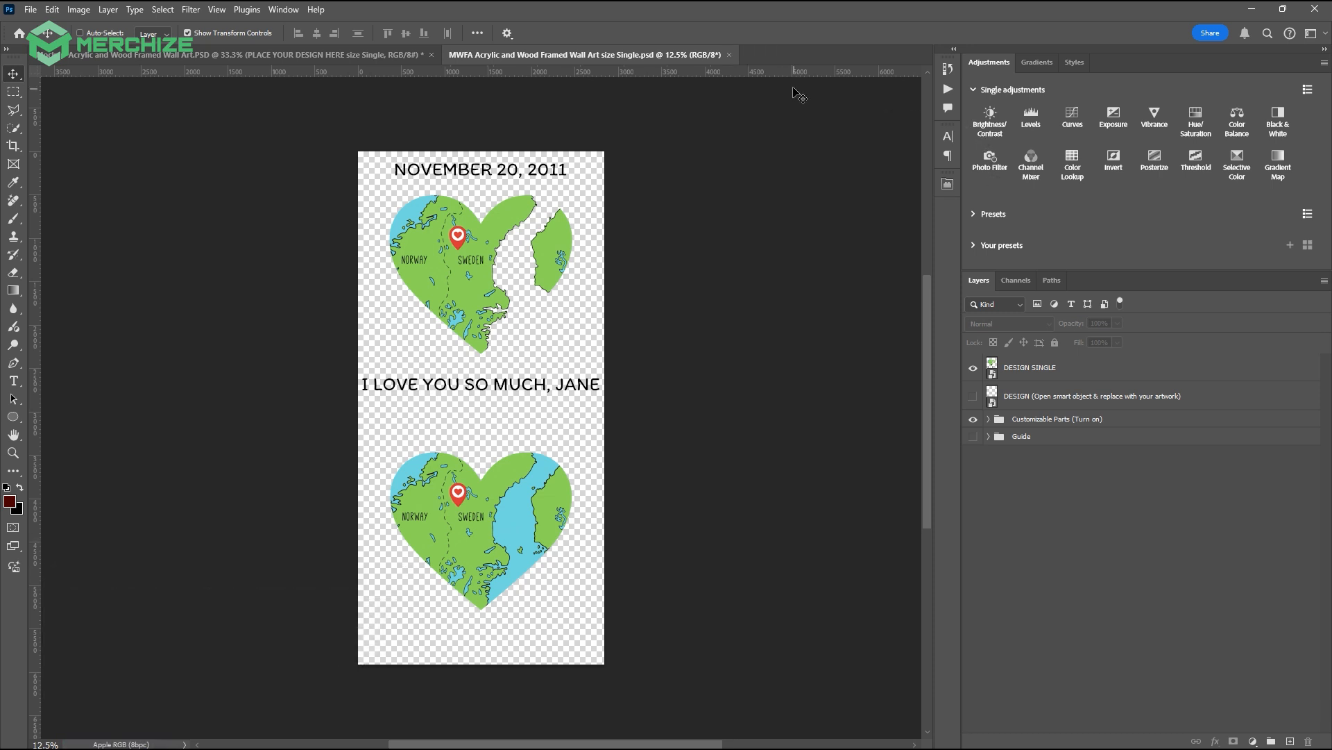
click(729, 55)
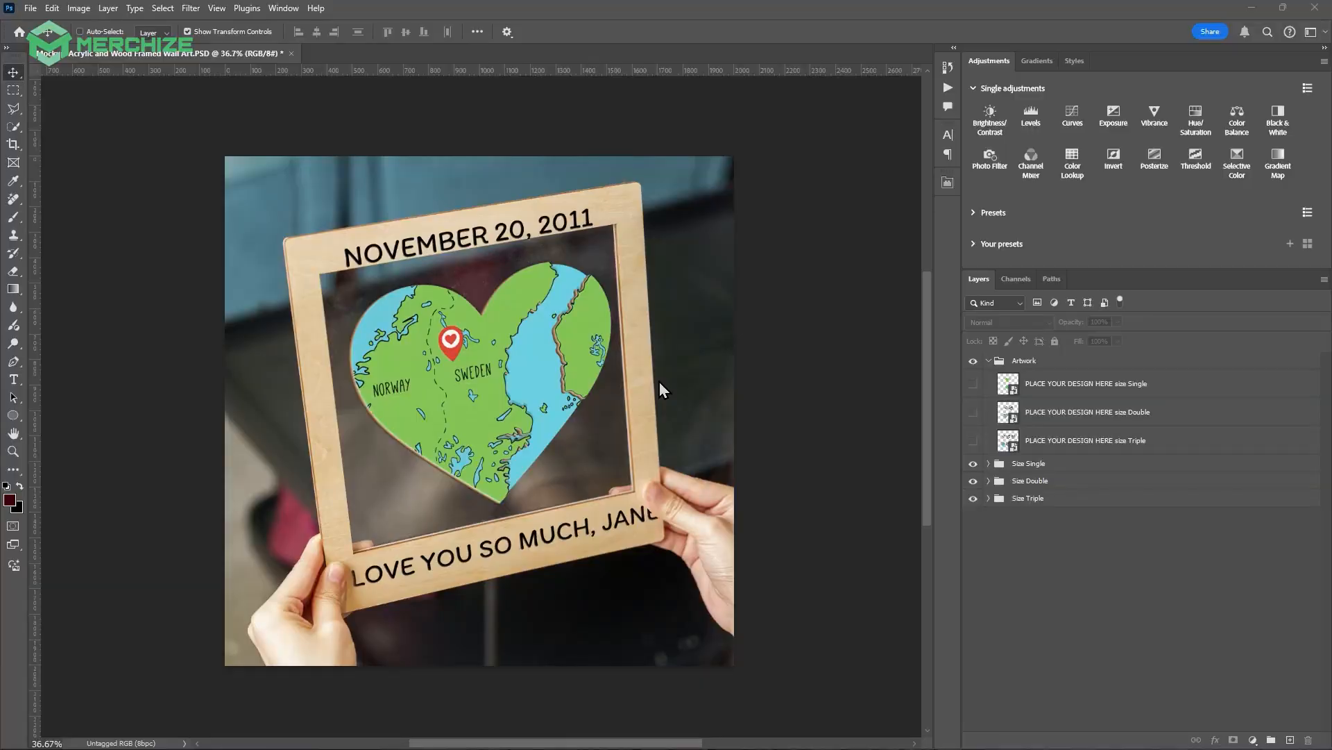
Hide the Size Double and Size Triple groups, keeping the Size Single group visible
scroll(497, 425, up, 1)
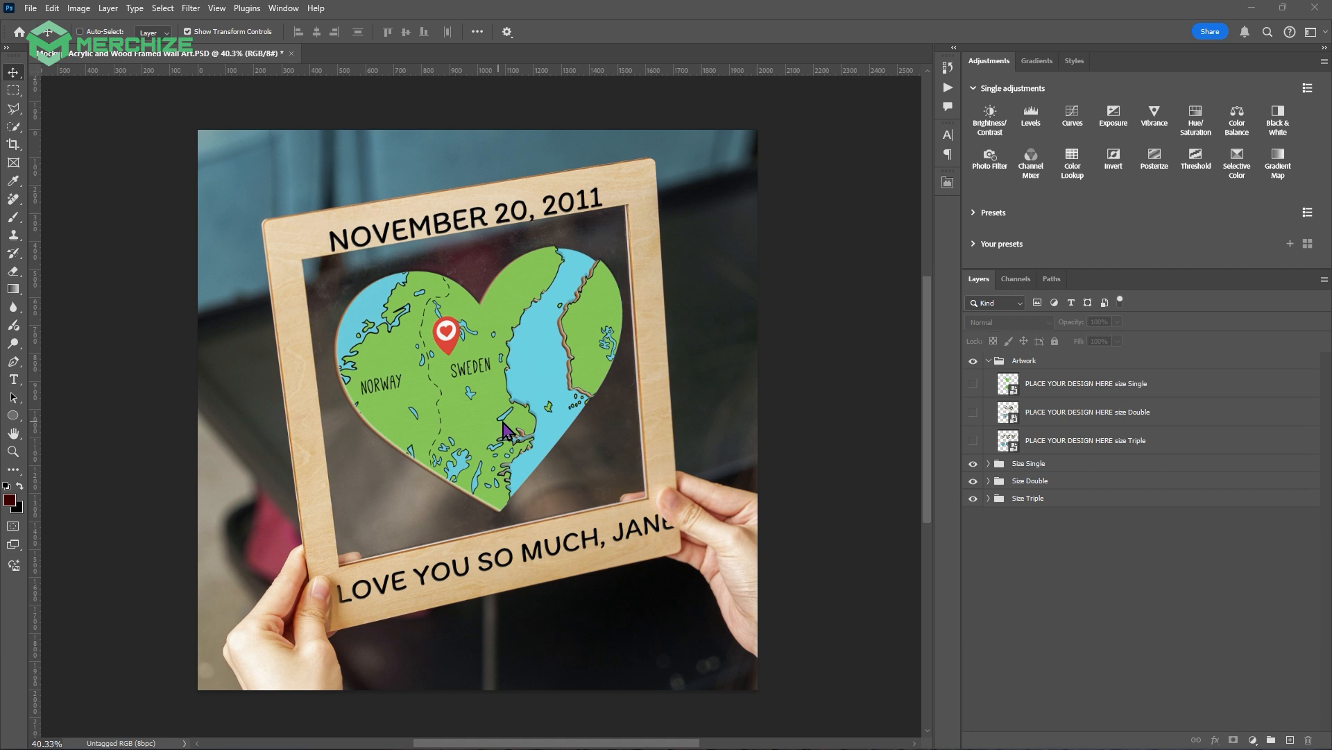
click(1029, 462)
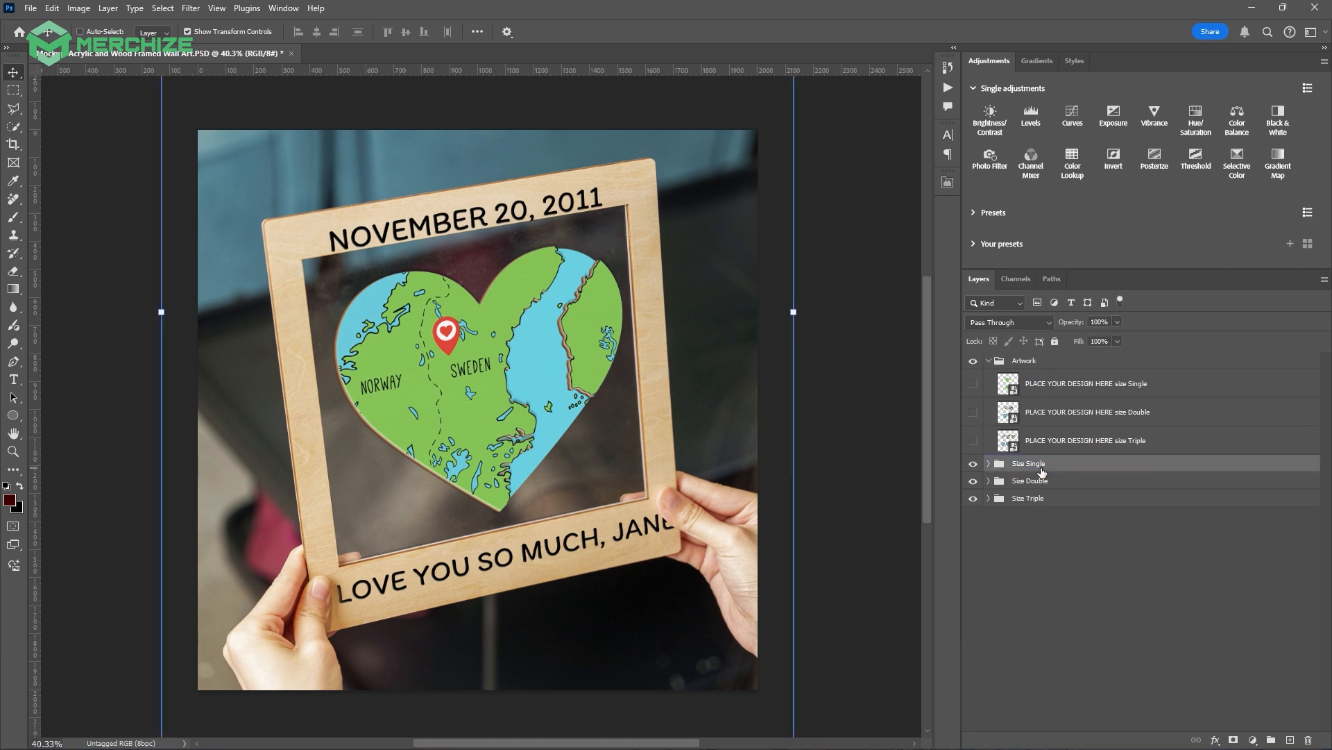
click(1030, 480)
click(1034, 498)
drag(973, 481, 976, 513)
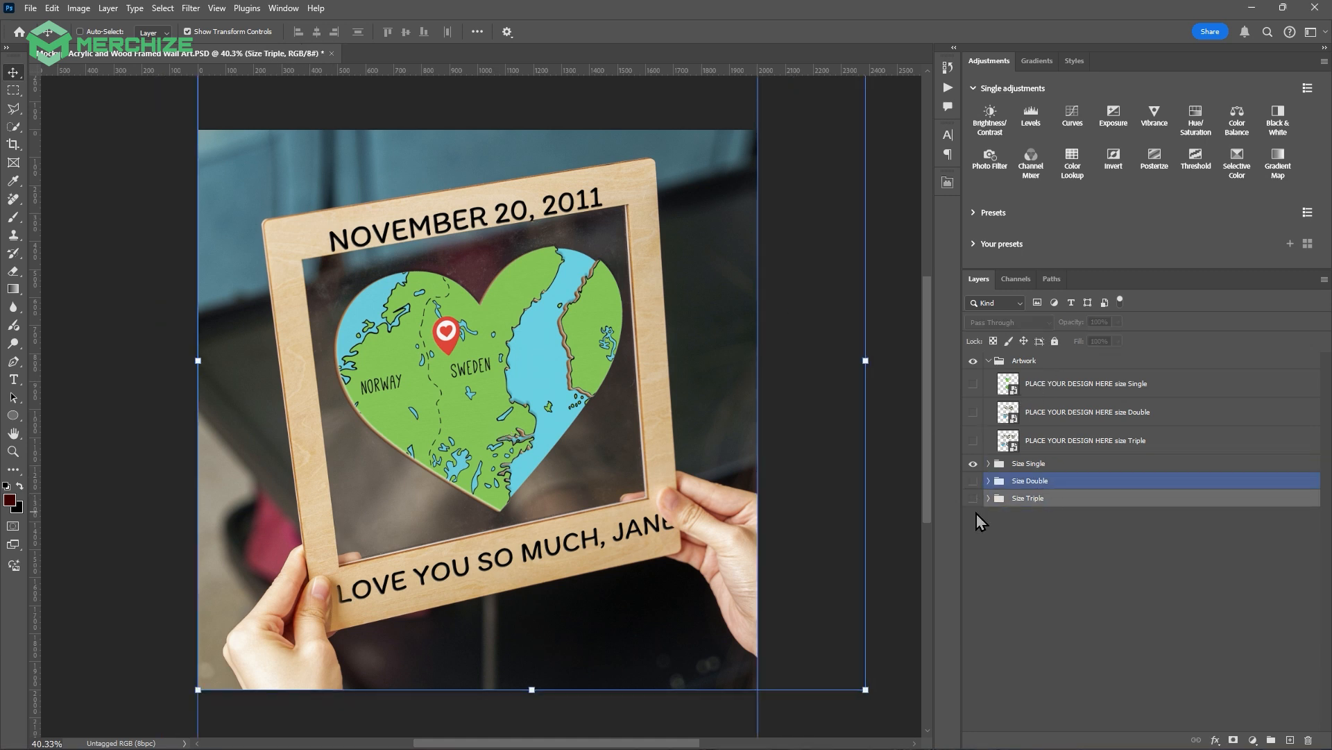
Expand the Size Single group, show its mockup group 1 and hide group 2 to display the wall-mounted scene
click(1027, 465)
click(988, 463)
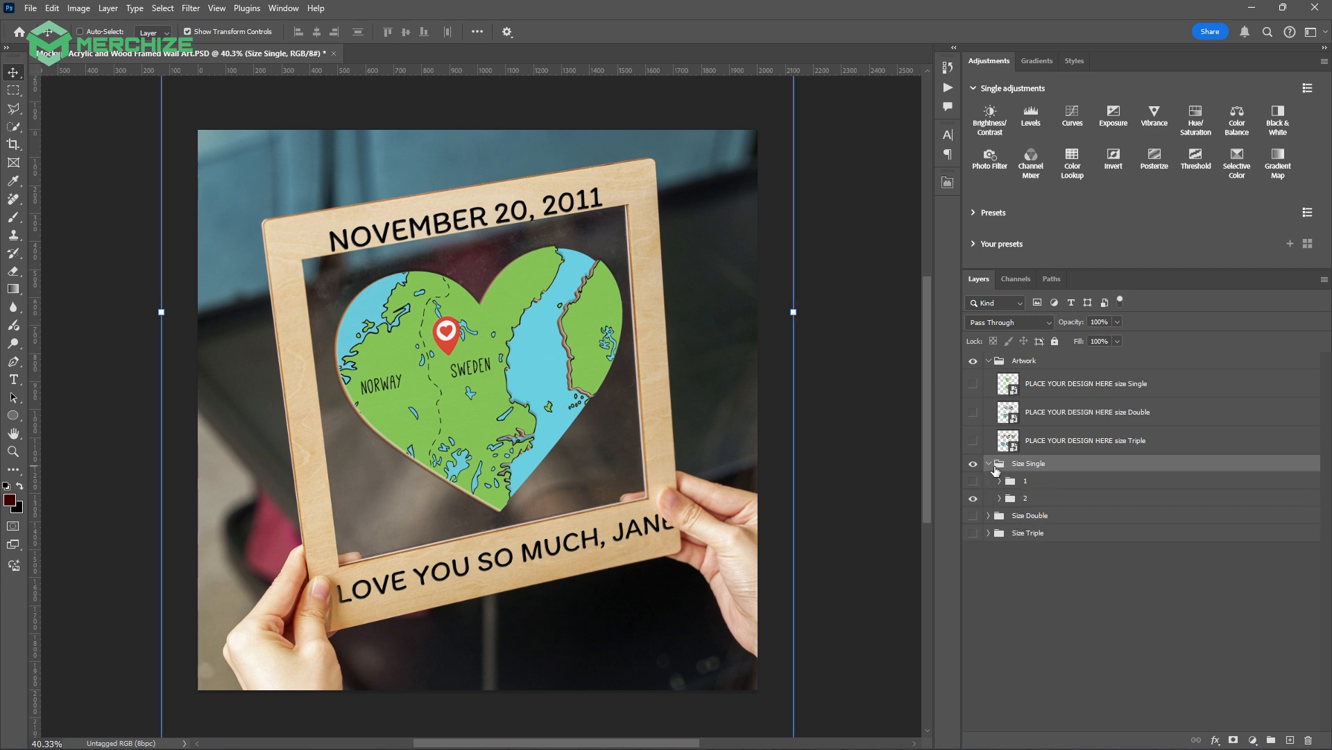
click(1034, 480)
click(1041, 496)
click(973, 482)
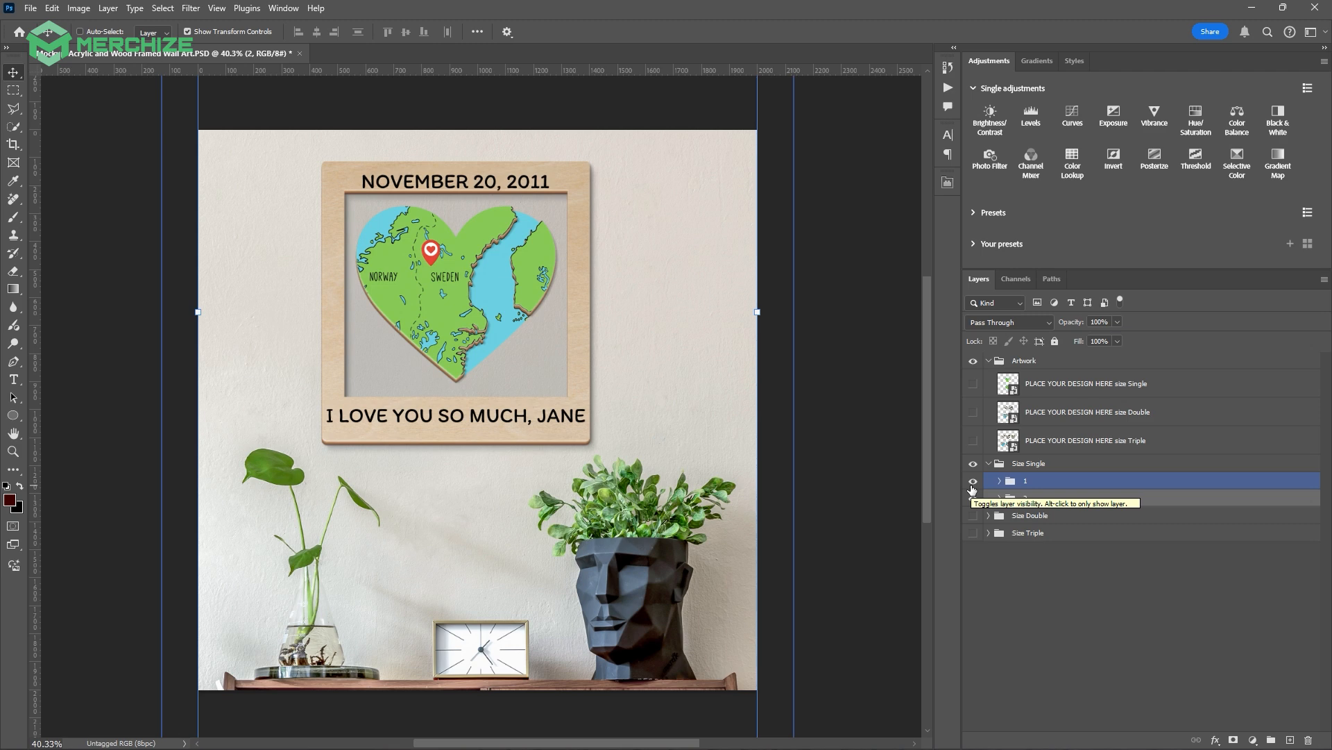
click(972, 483)
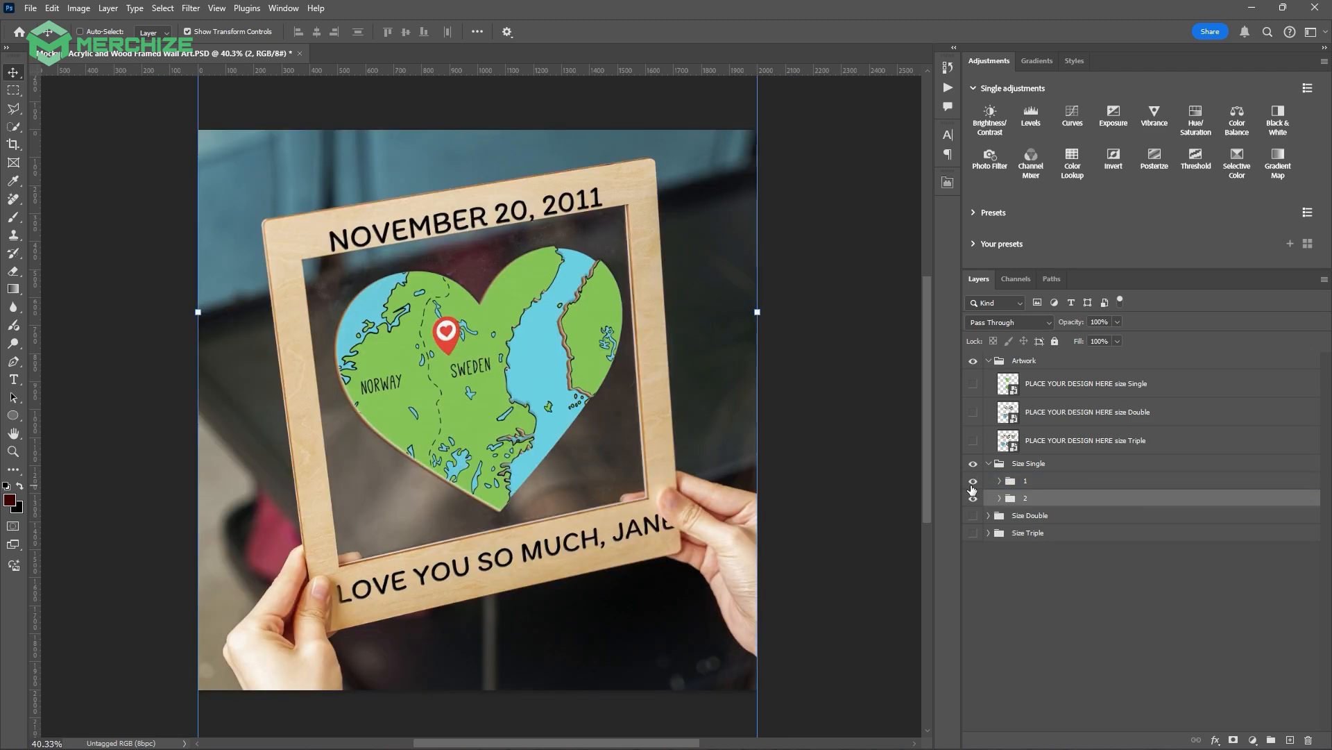
click(973, 484)
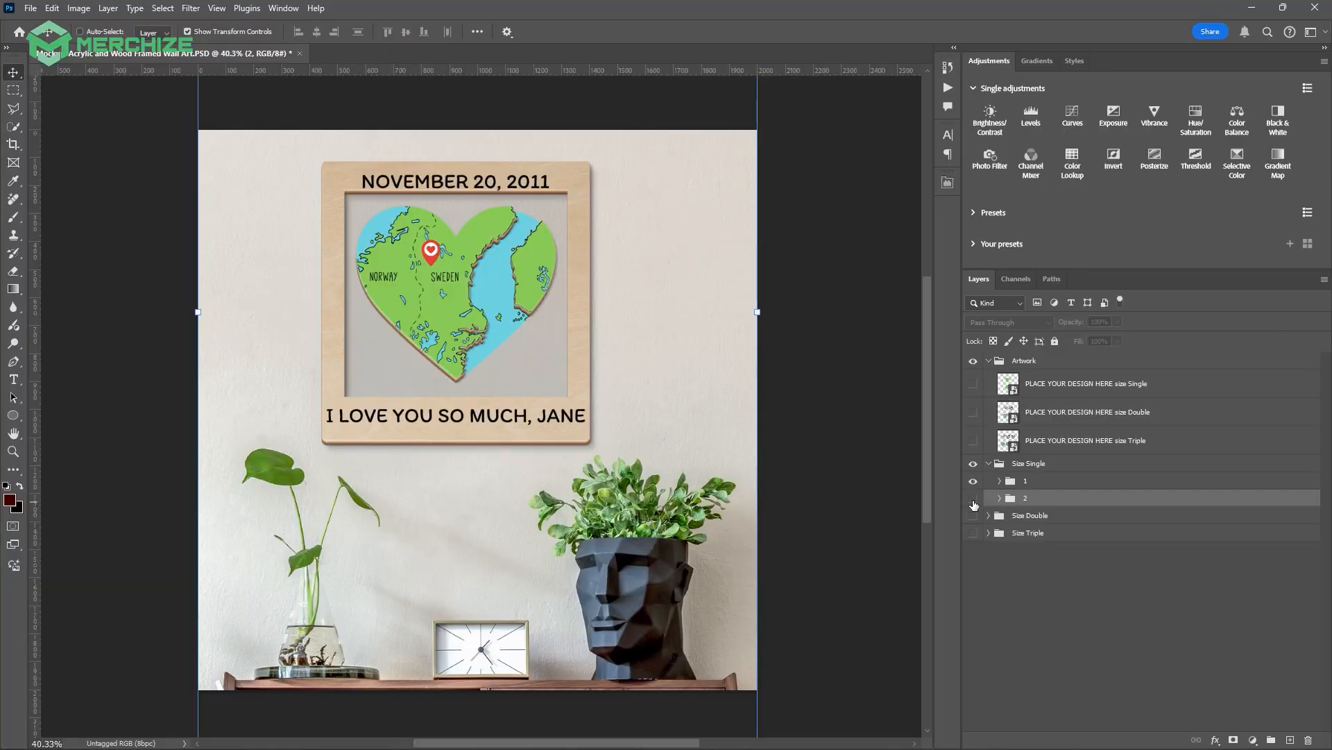
Save the mockup as Mockup-Acrylic and Wood Framed Wall Art FINAL.psd with Maximize Compatibility on
click(30, 8)
click(55, 177)
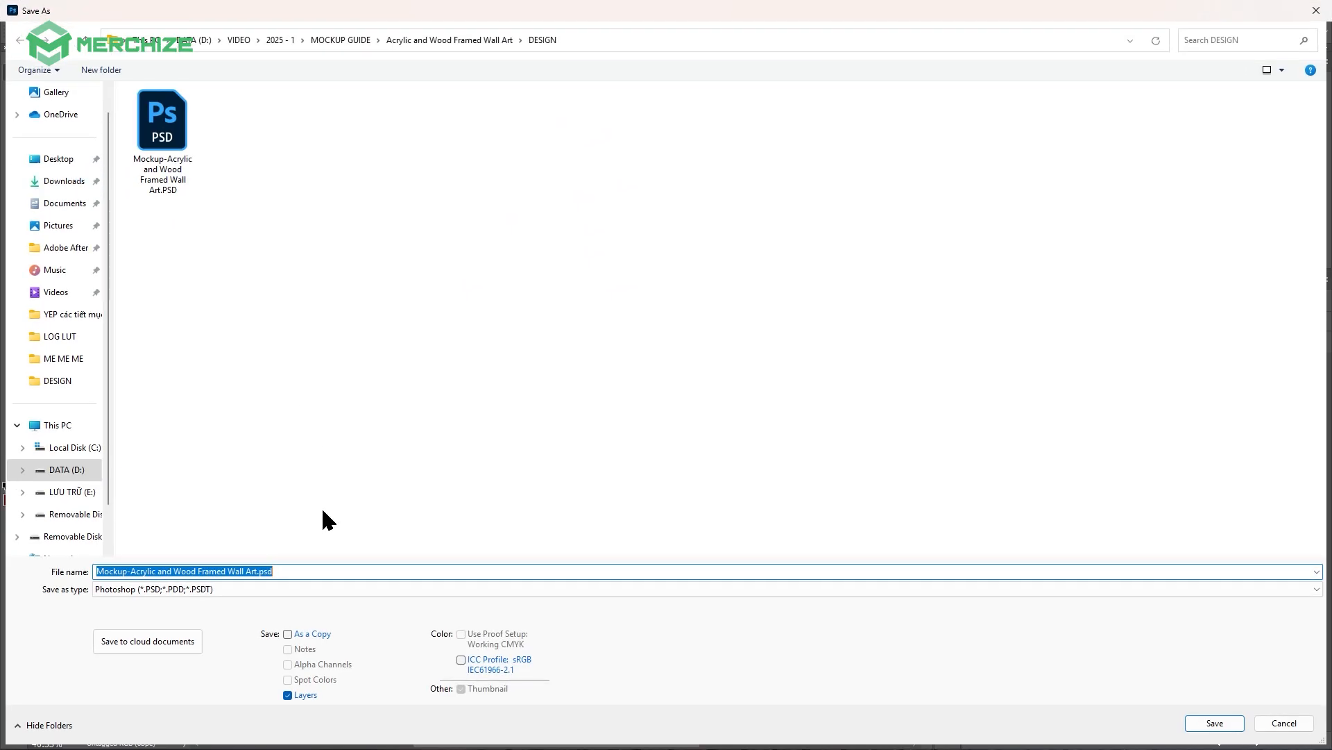
key(End)
key(Left)
key(Left)
key(Left)
key(Left)
text(FINAL)
key(Return)
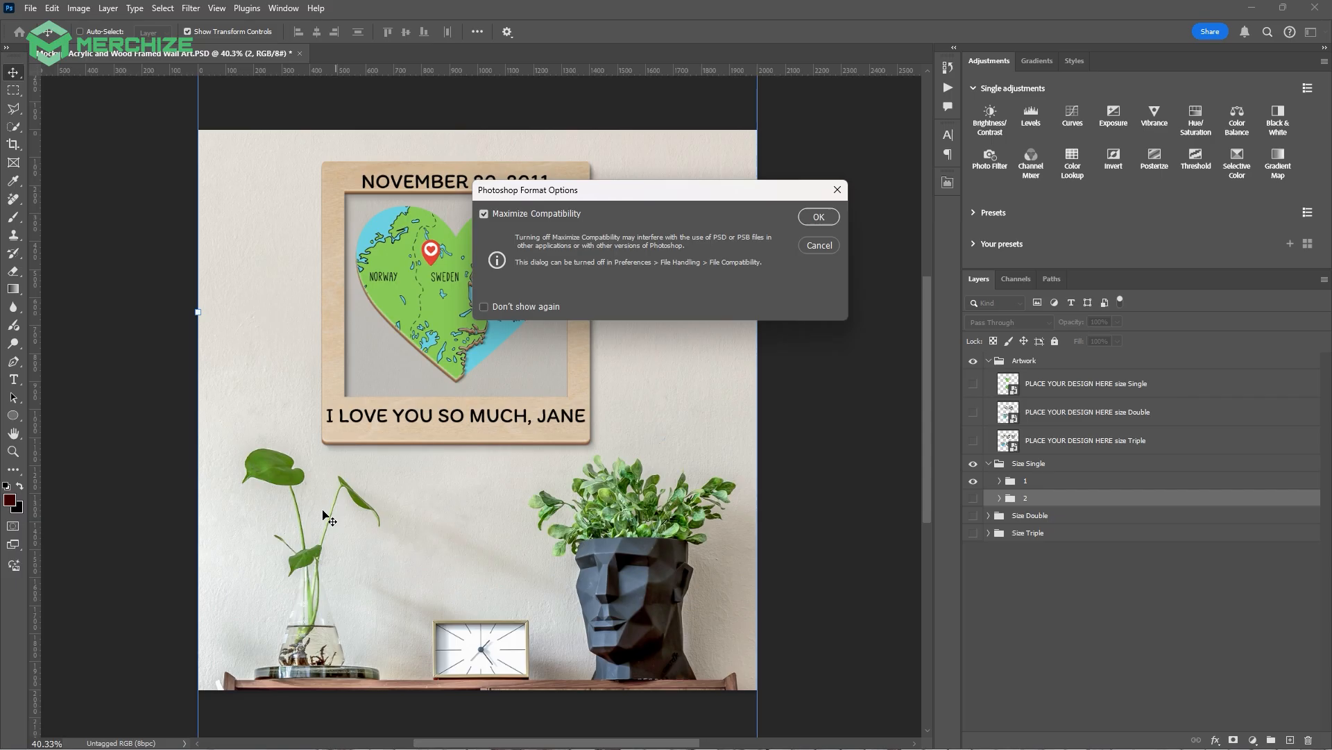
key(Return)
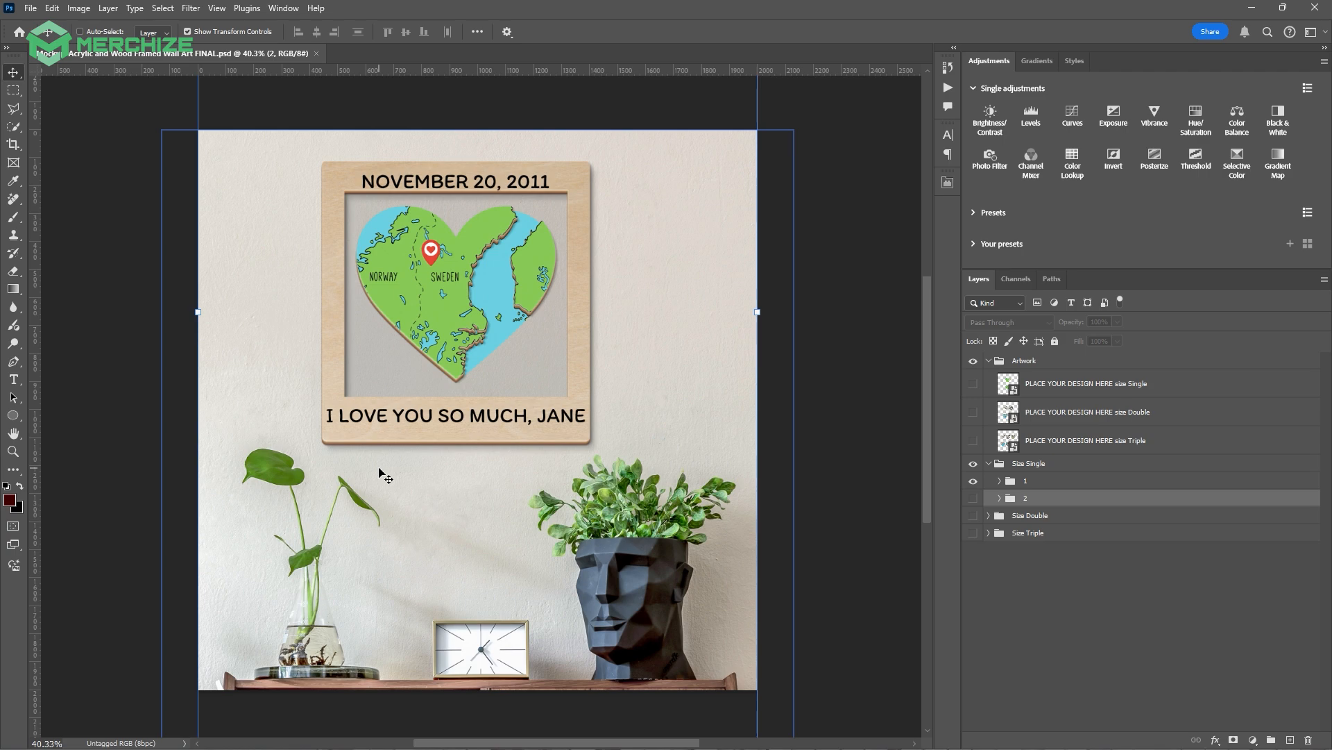